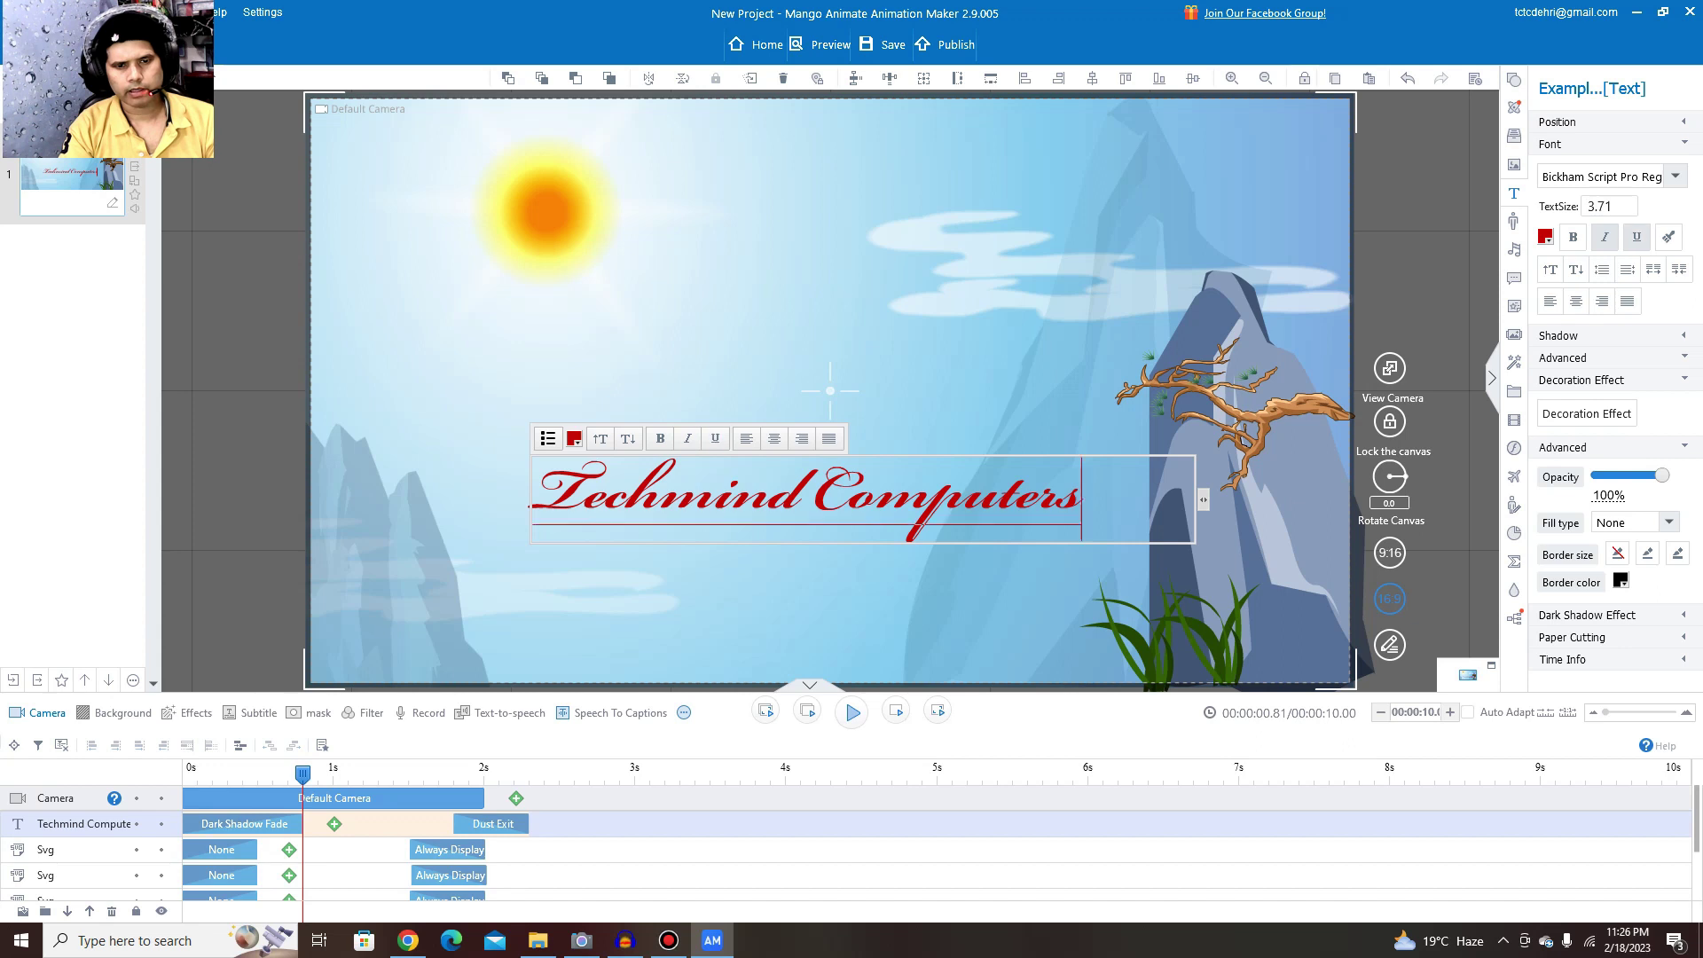
# - Remove the underline from the "Techmind Computers" title, preview the scene, and select the title's layer back at the start
pyautogui.click(714, 438)
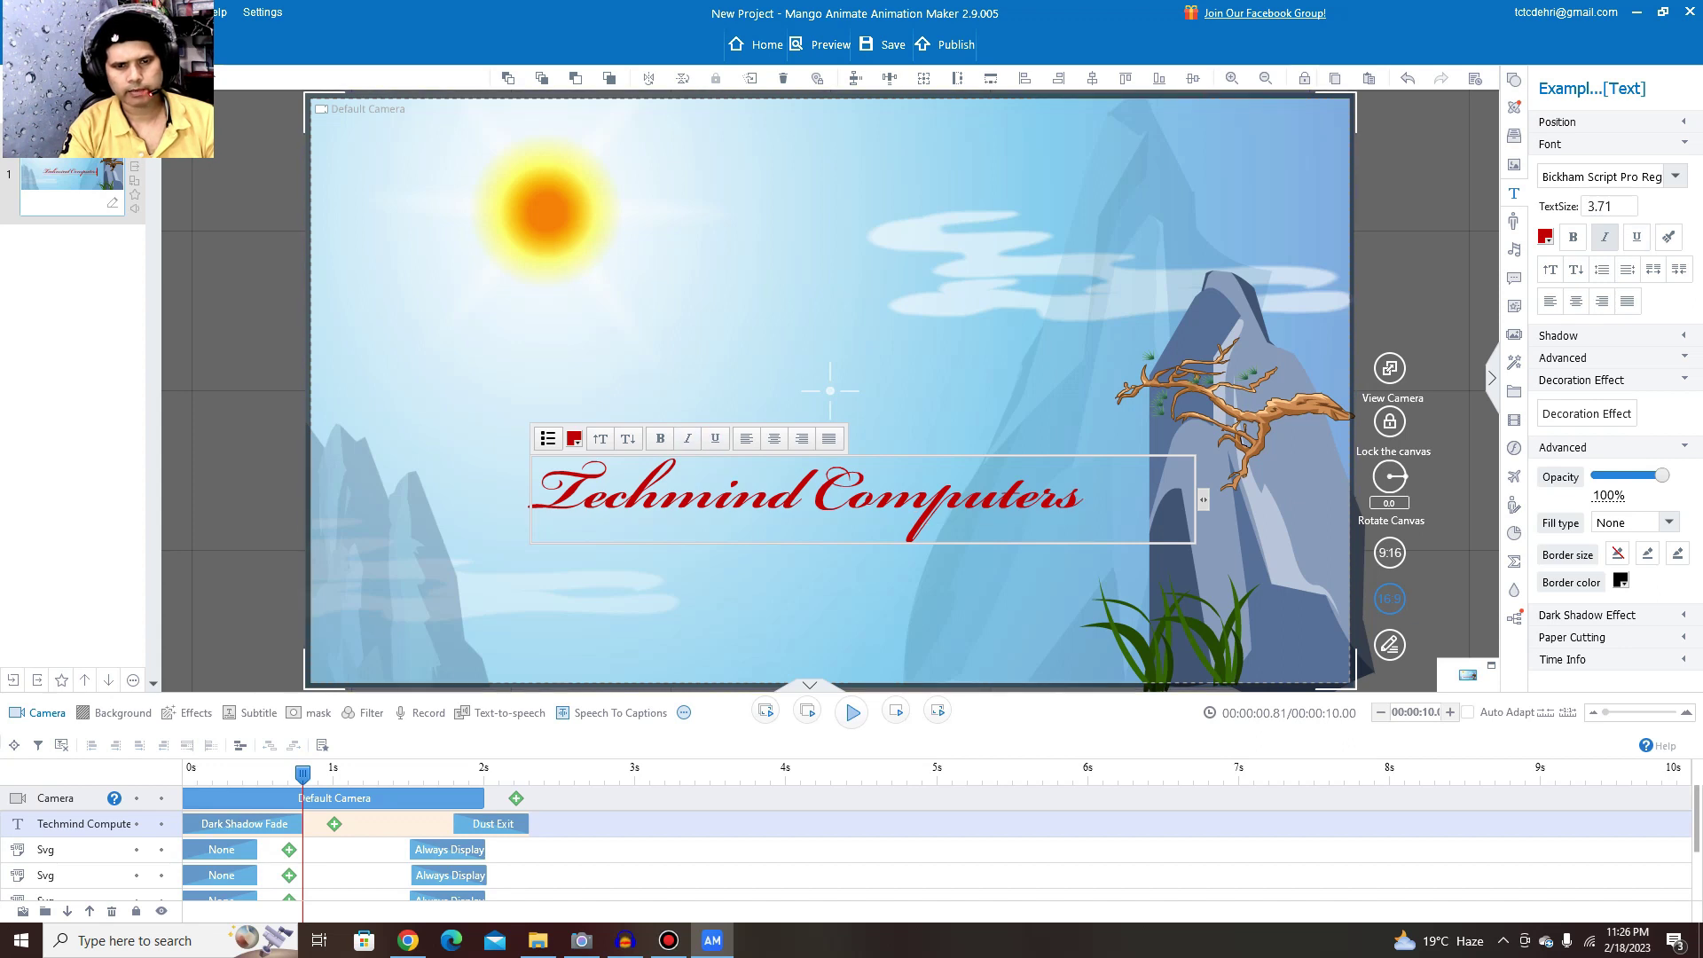
pyautogui.click(688, 372)
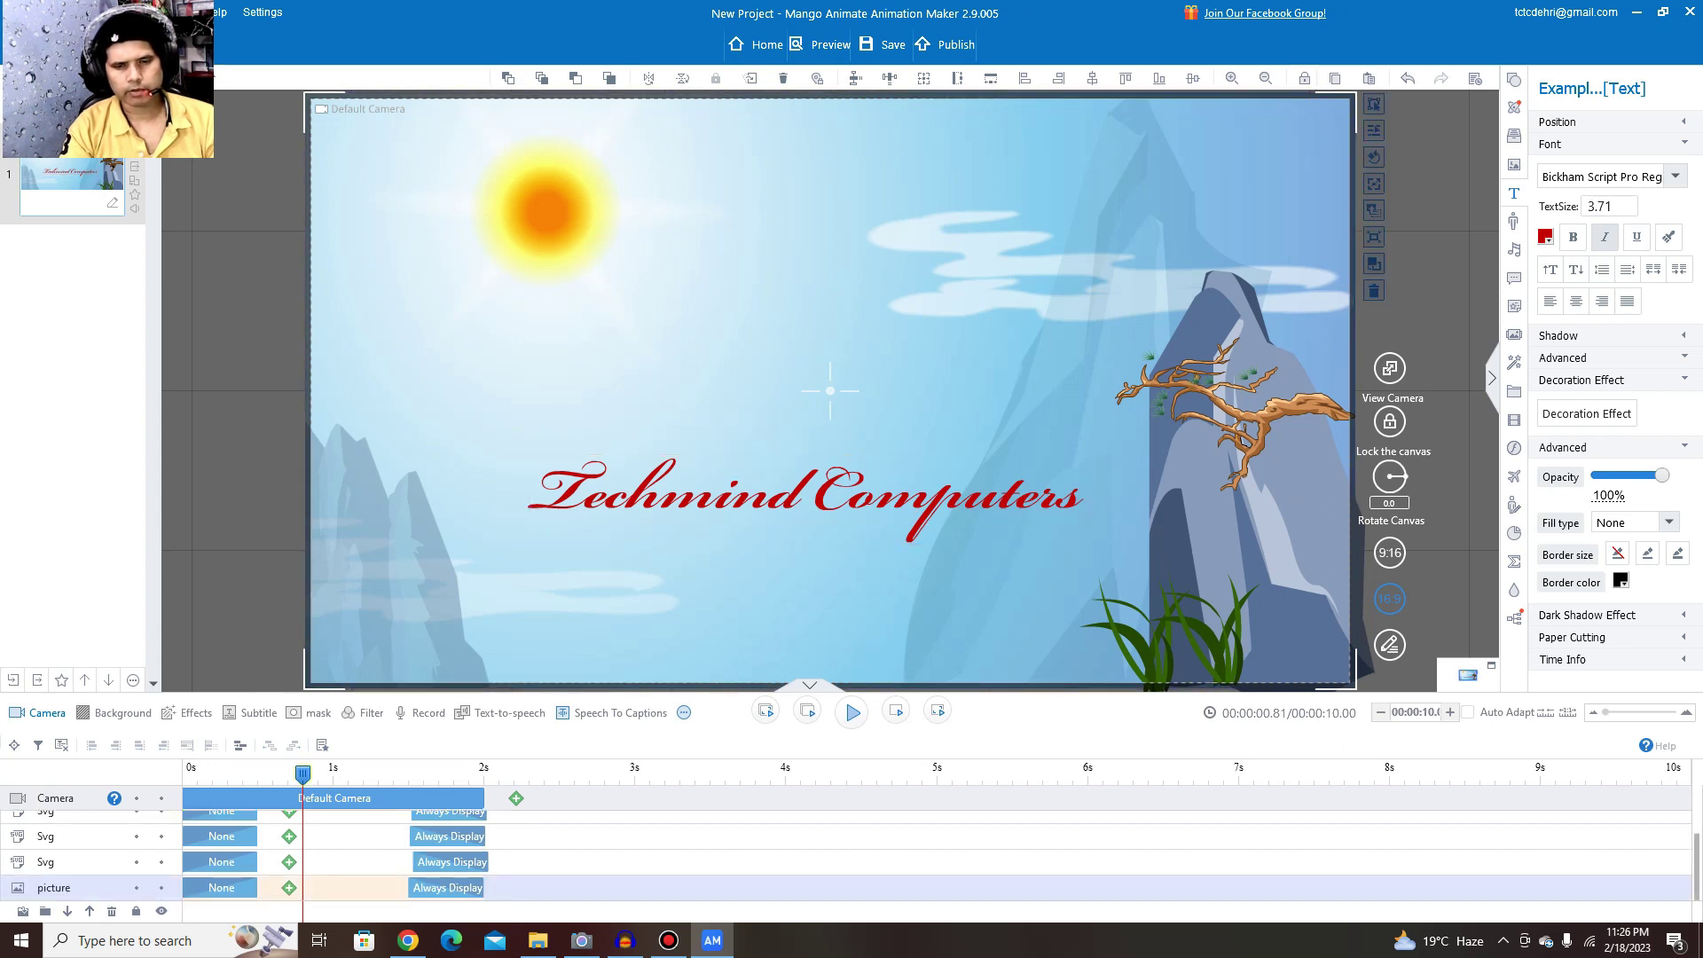
pyautogui.press('space')
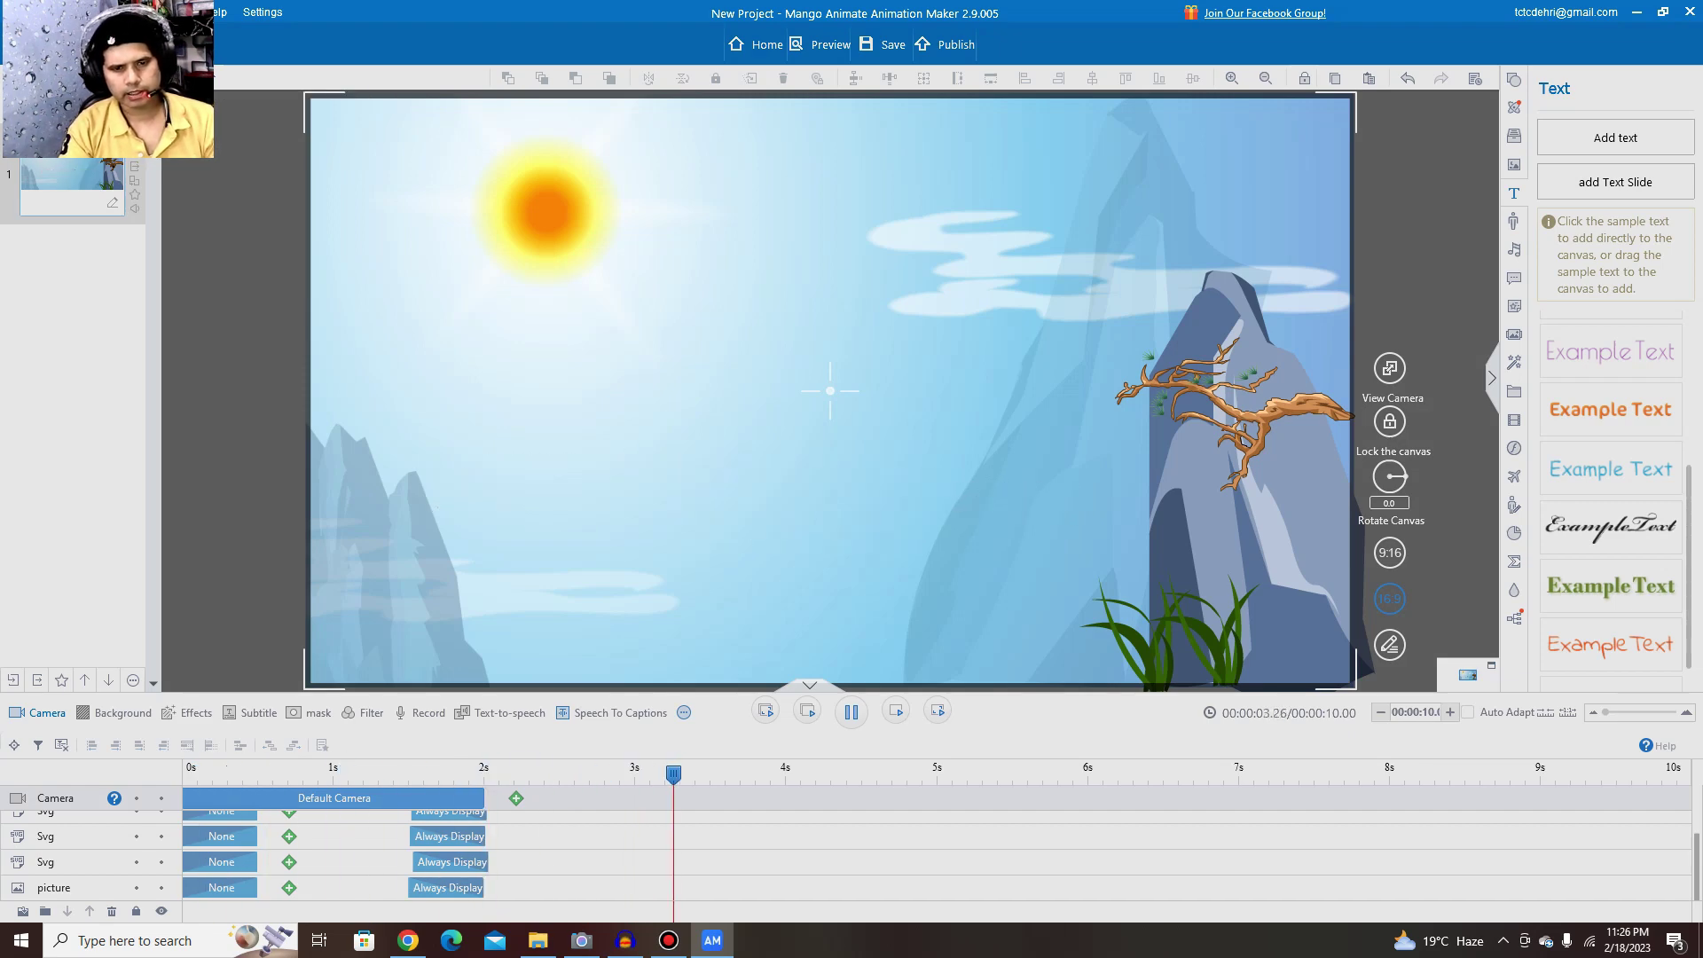
pyautogui.press('space')
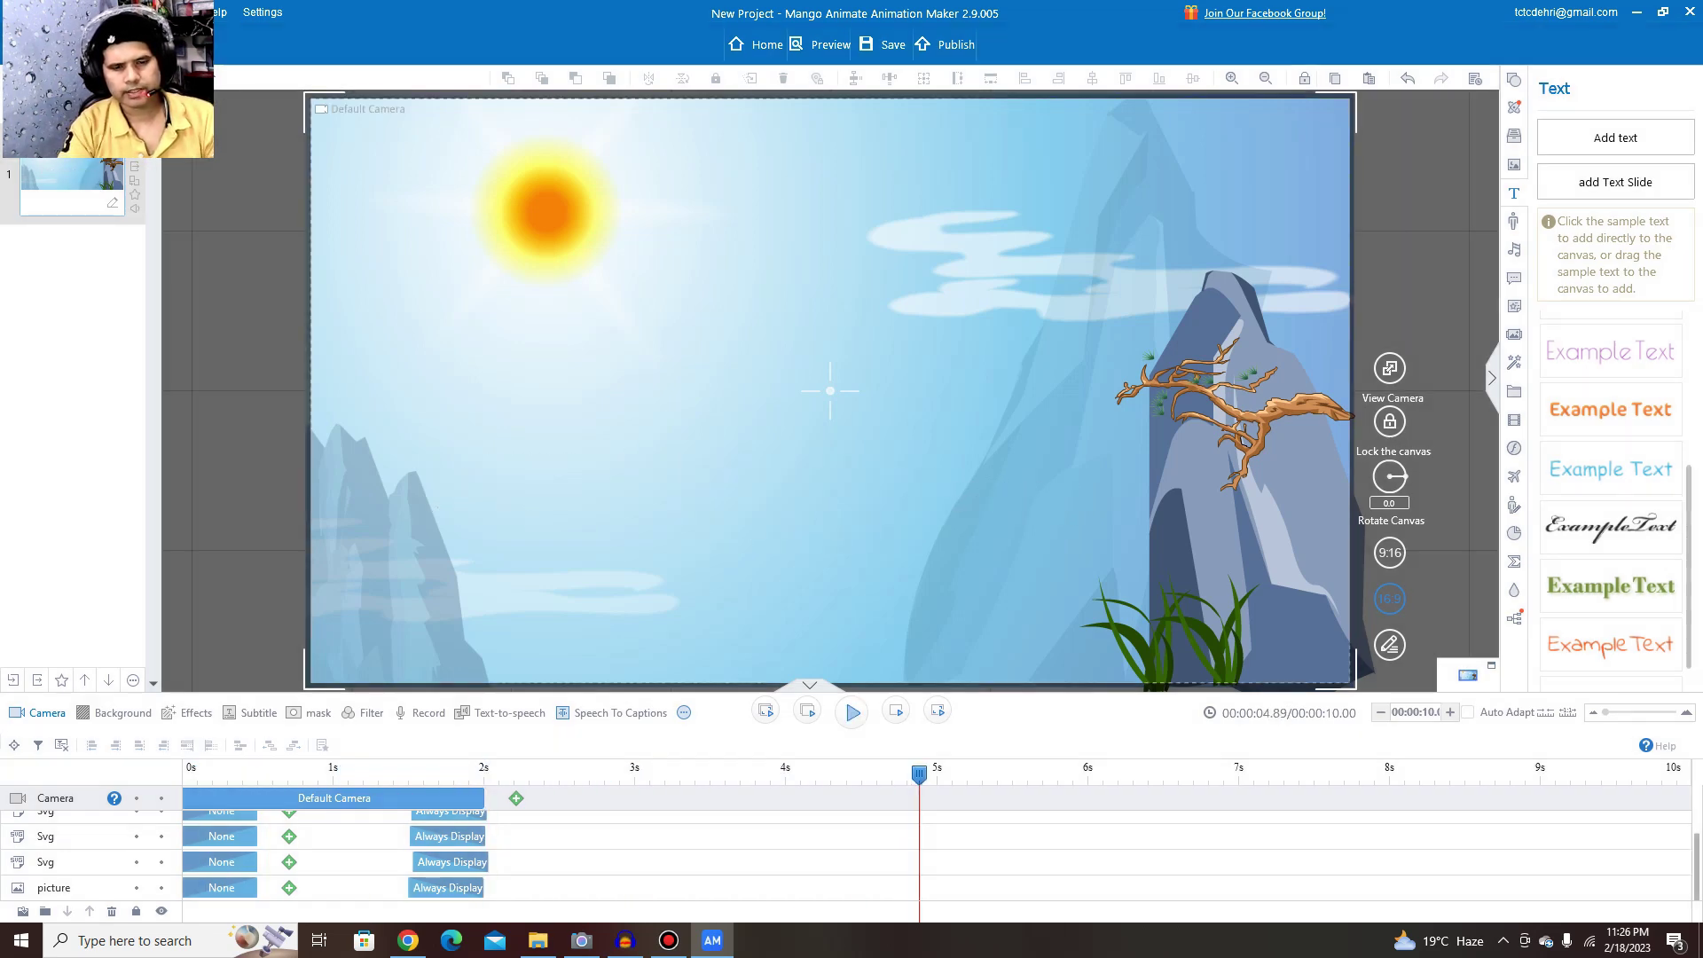
pyautogui.press('Home')
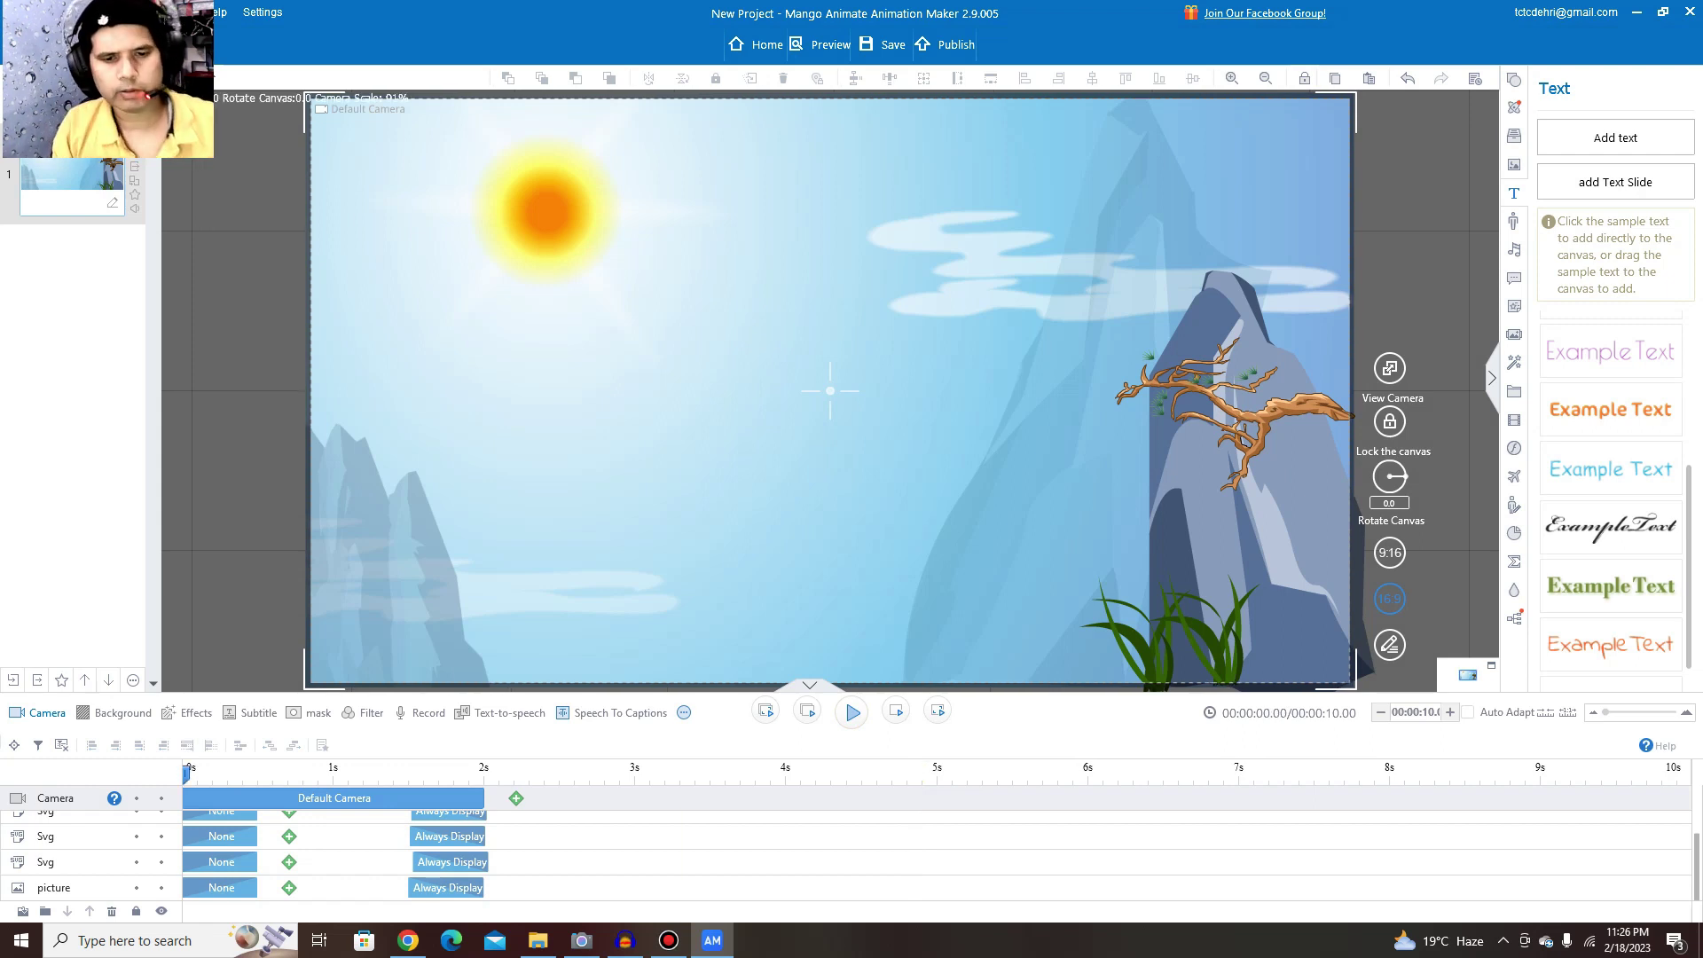
pyautogui.scroll(3, 847, 854)
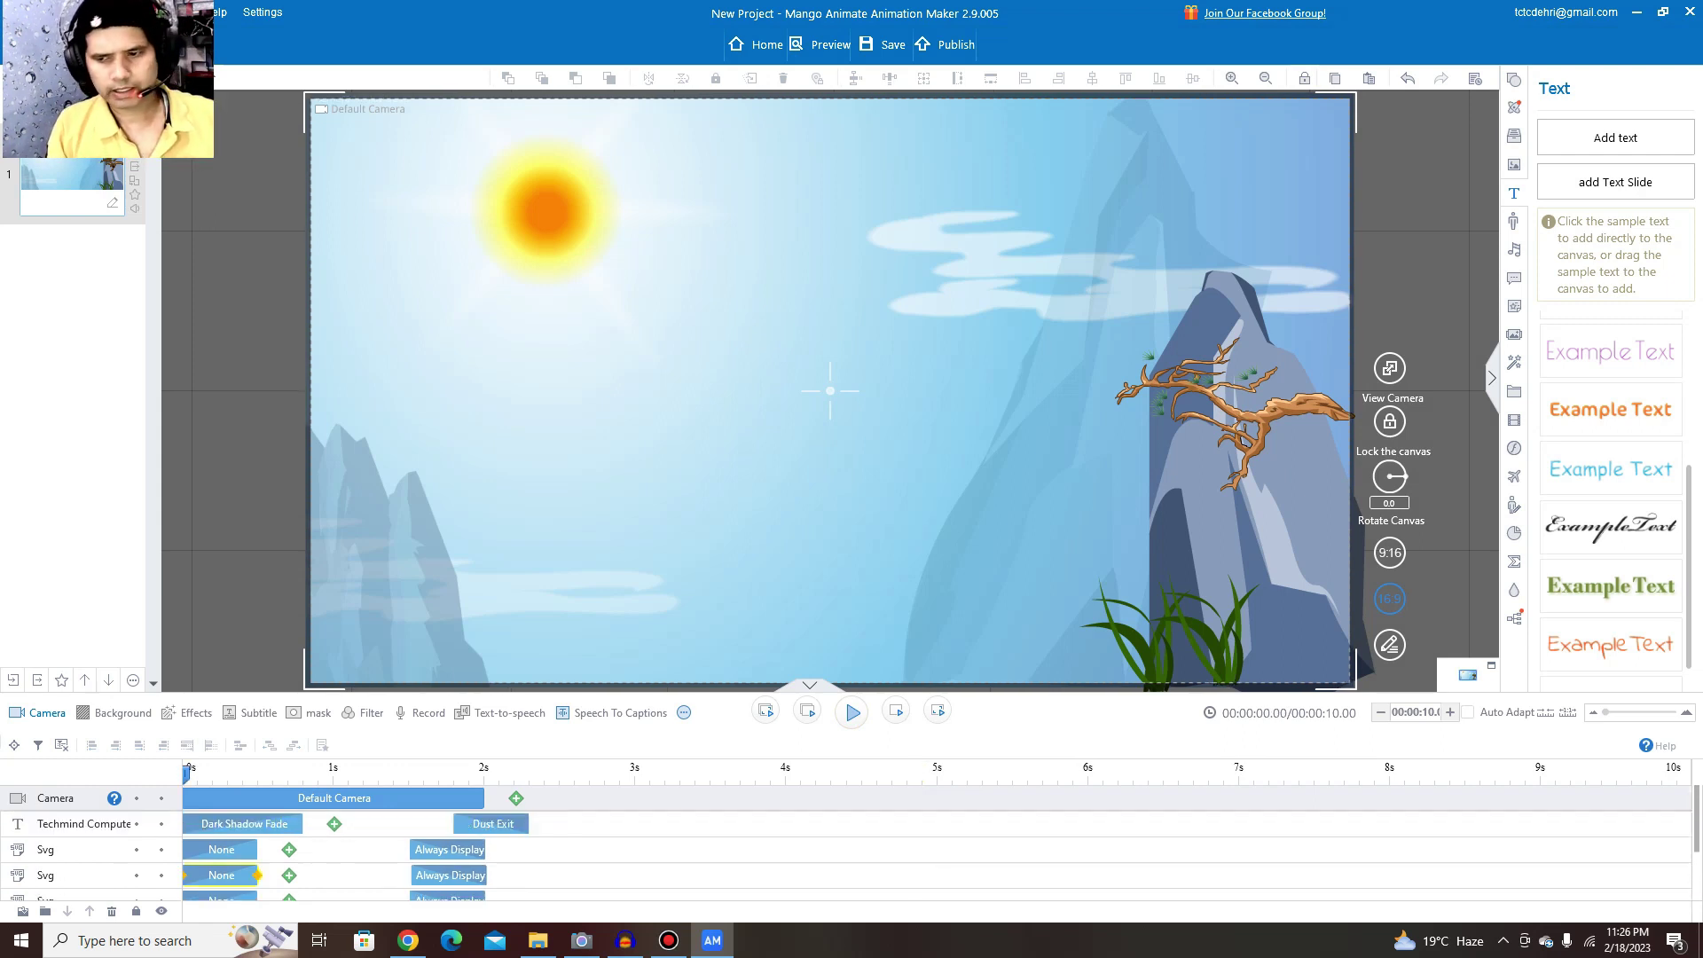
pyautogui.click(83, 823)
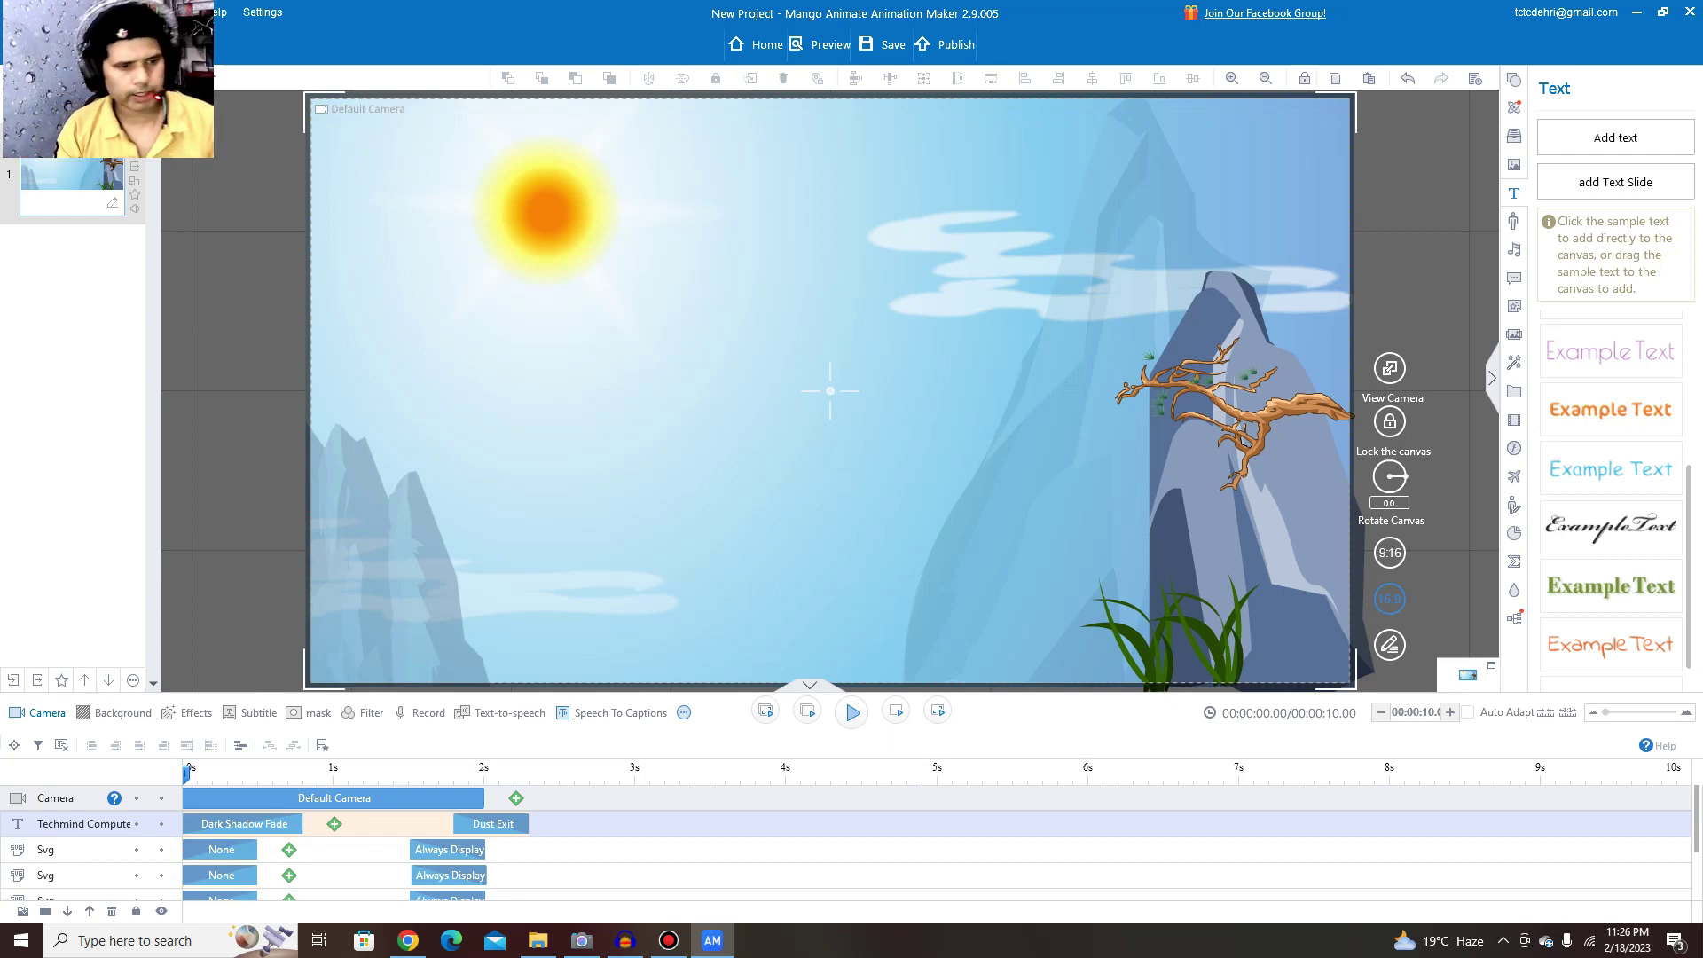
pyautogui.click(581, 940)
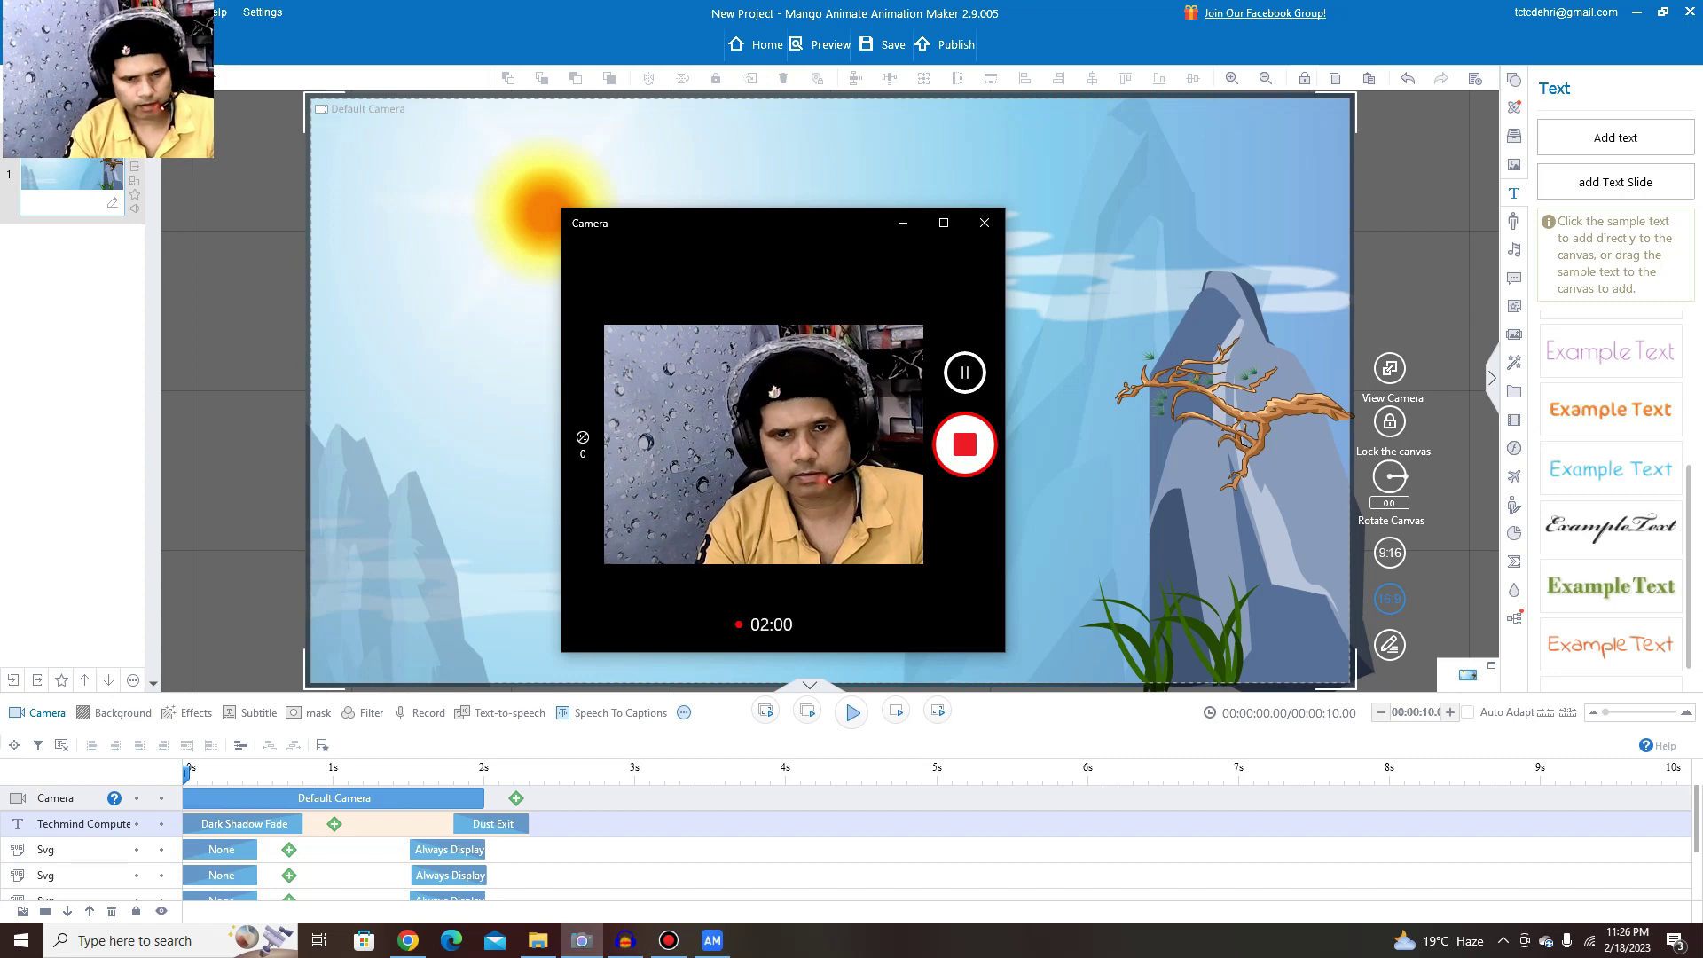
pyautogui.hotkey('alt', 'Tab')
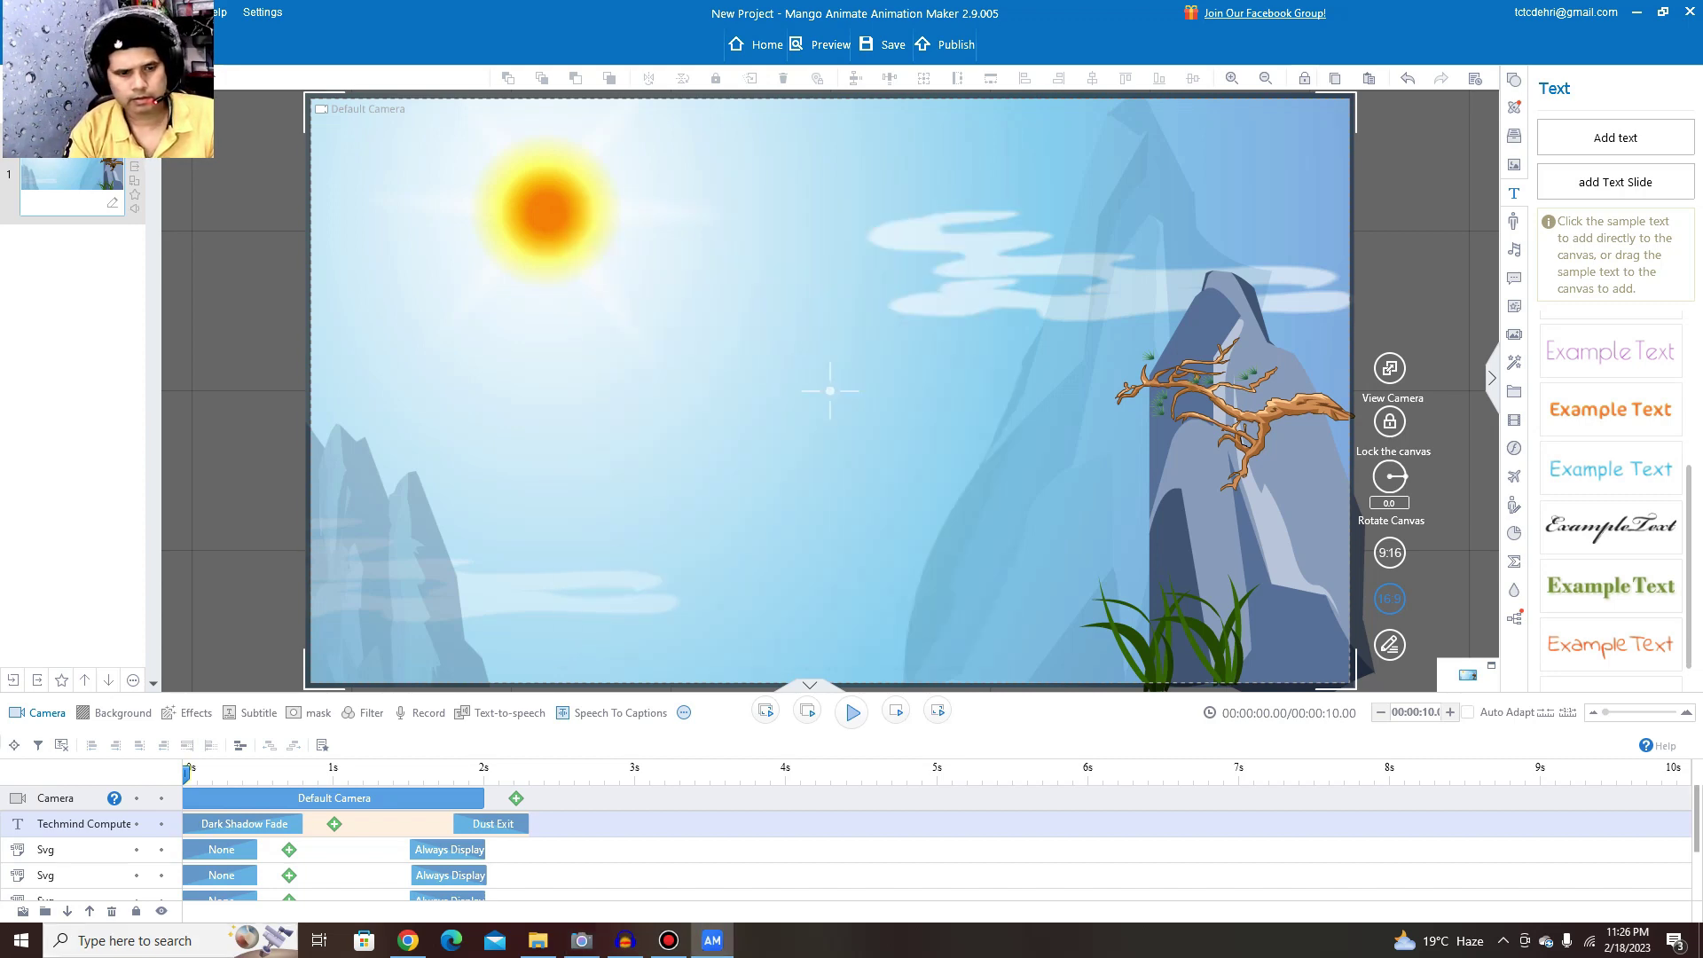
pyautogui.press('Escape')
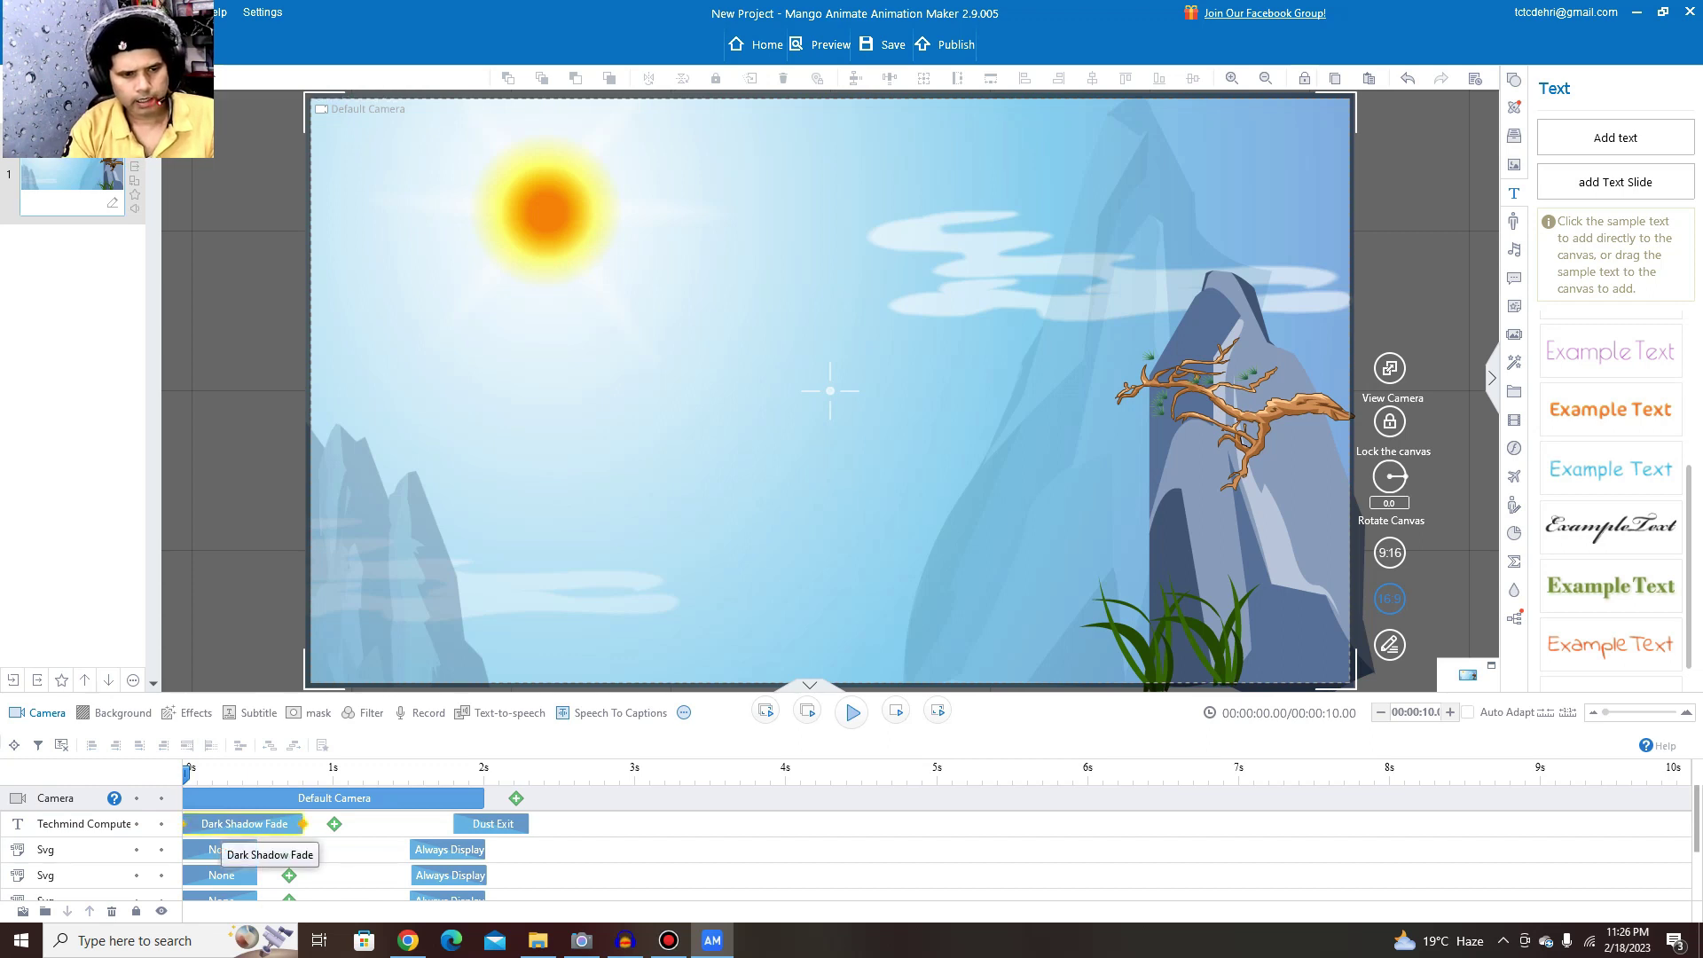
# - Replace the title's Dark Shadow Fade entrance effect with Hand-drawn
pyautogui.doubleClick(241, 824)
pyautogui.scroll(-1, 417, 568)
pyautogui.scroll(1, 417, 567)
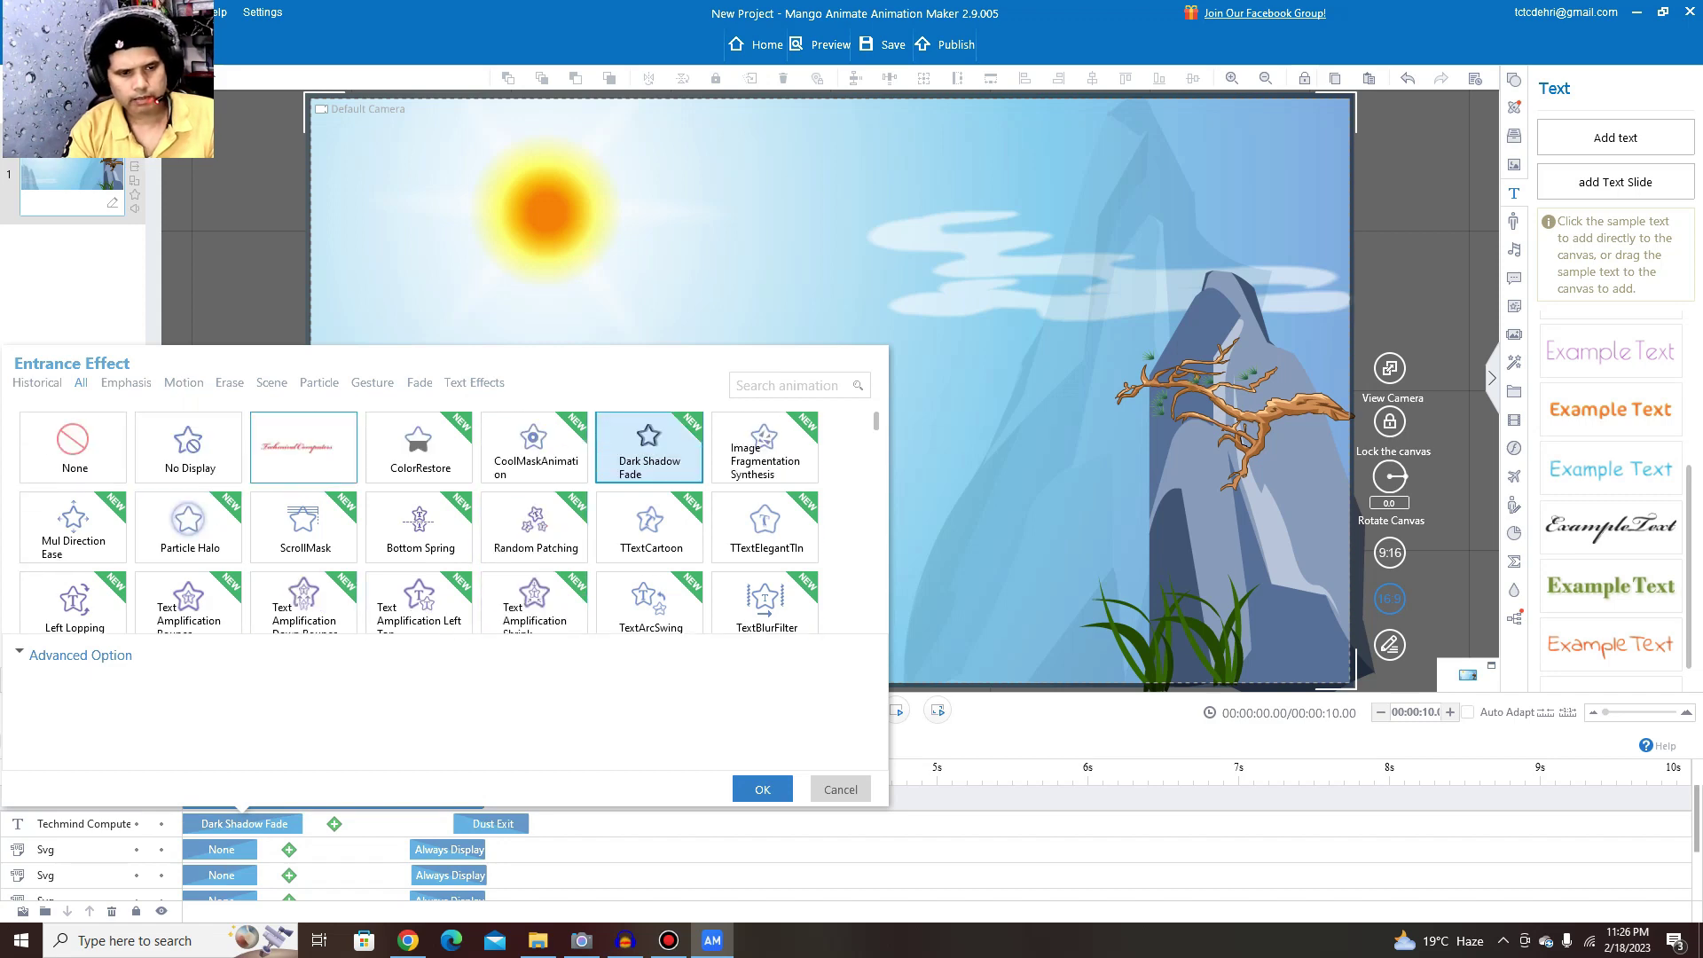
pyautogui.click(303, 448)
pyautogui.click(763, 789)
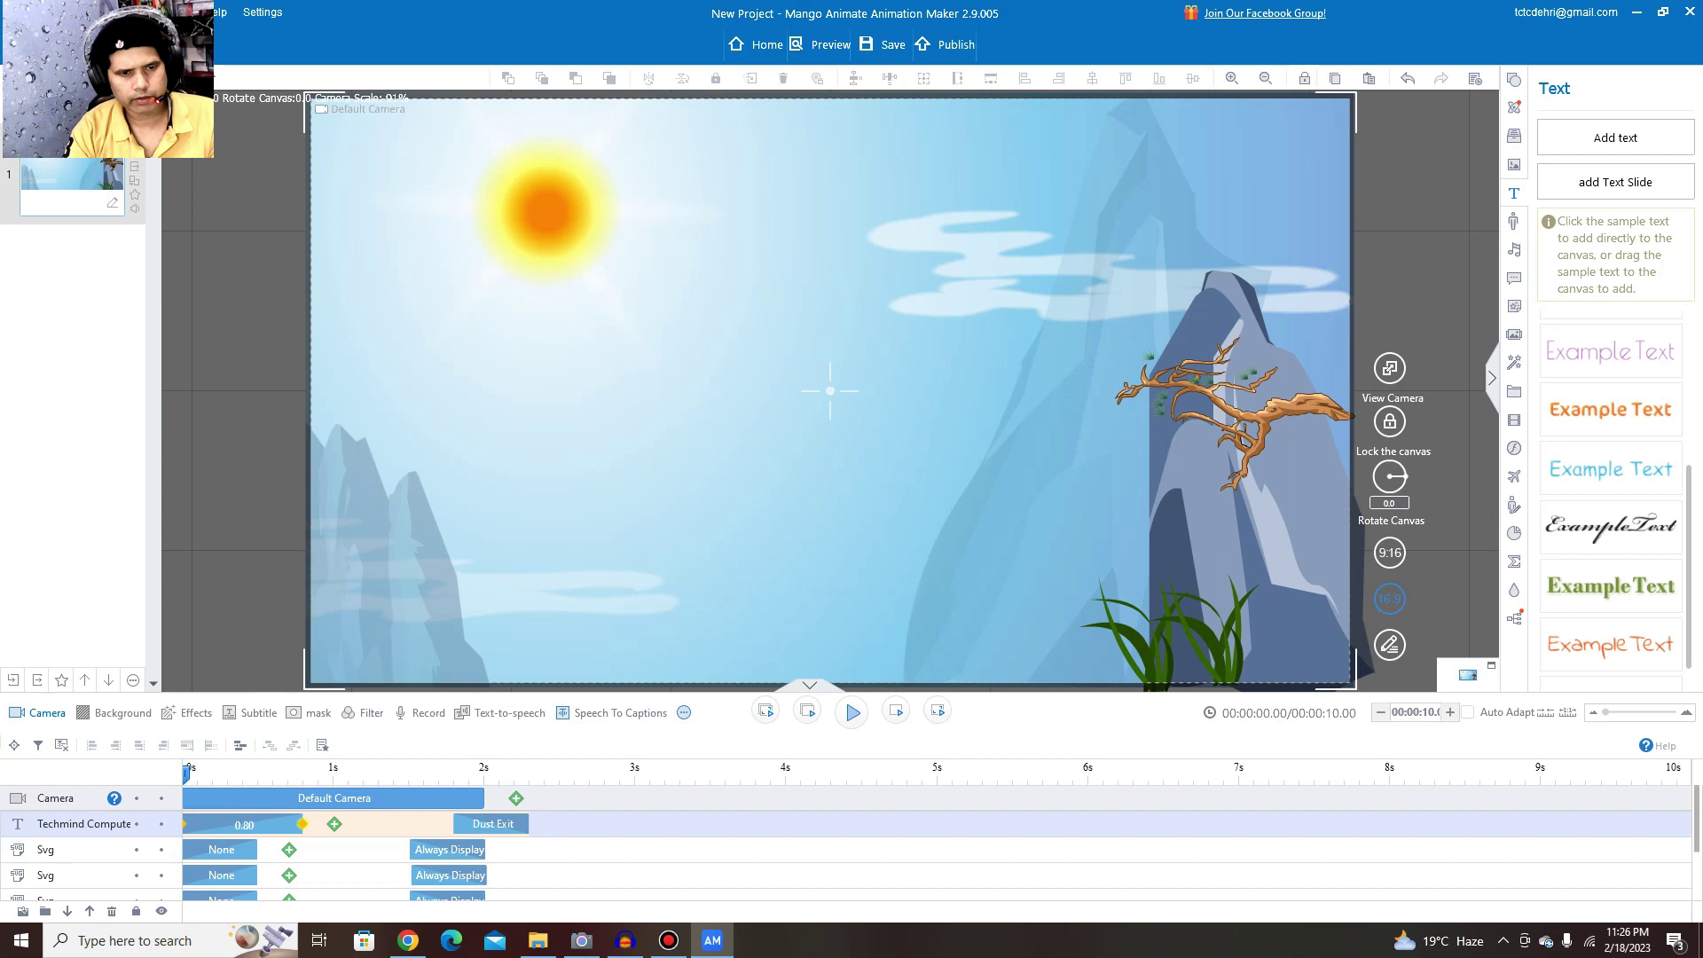
# - Extend the title's entrance to about 1.1 seconds, shift its Dust Exit to start at about 8 seconds, and preview the result
pyautogui.moveTo(302, 823); pyautogui.dragTo(349, 823)
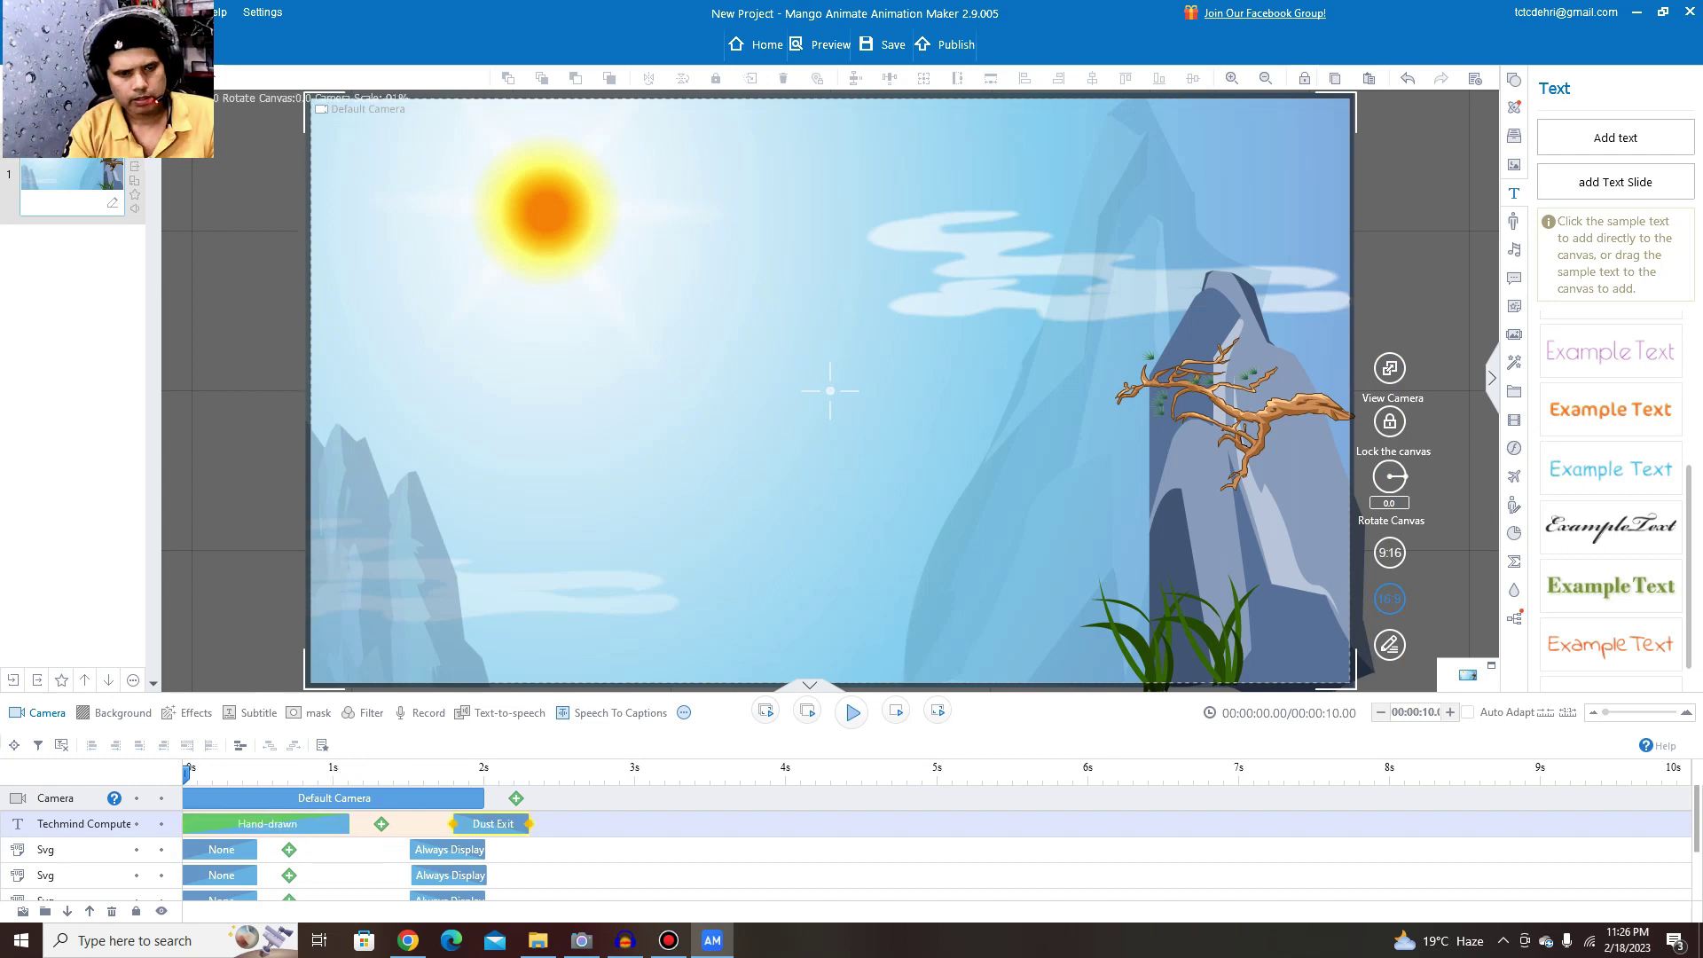
pyautogui.moveTo(479, 824); pyautogui.dragTo(1416, 824)
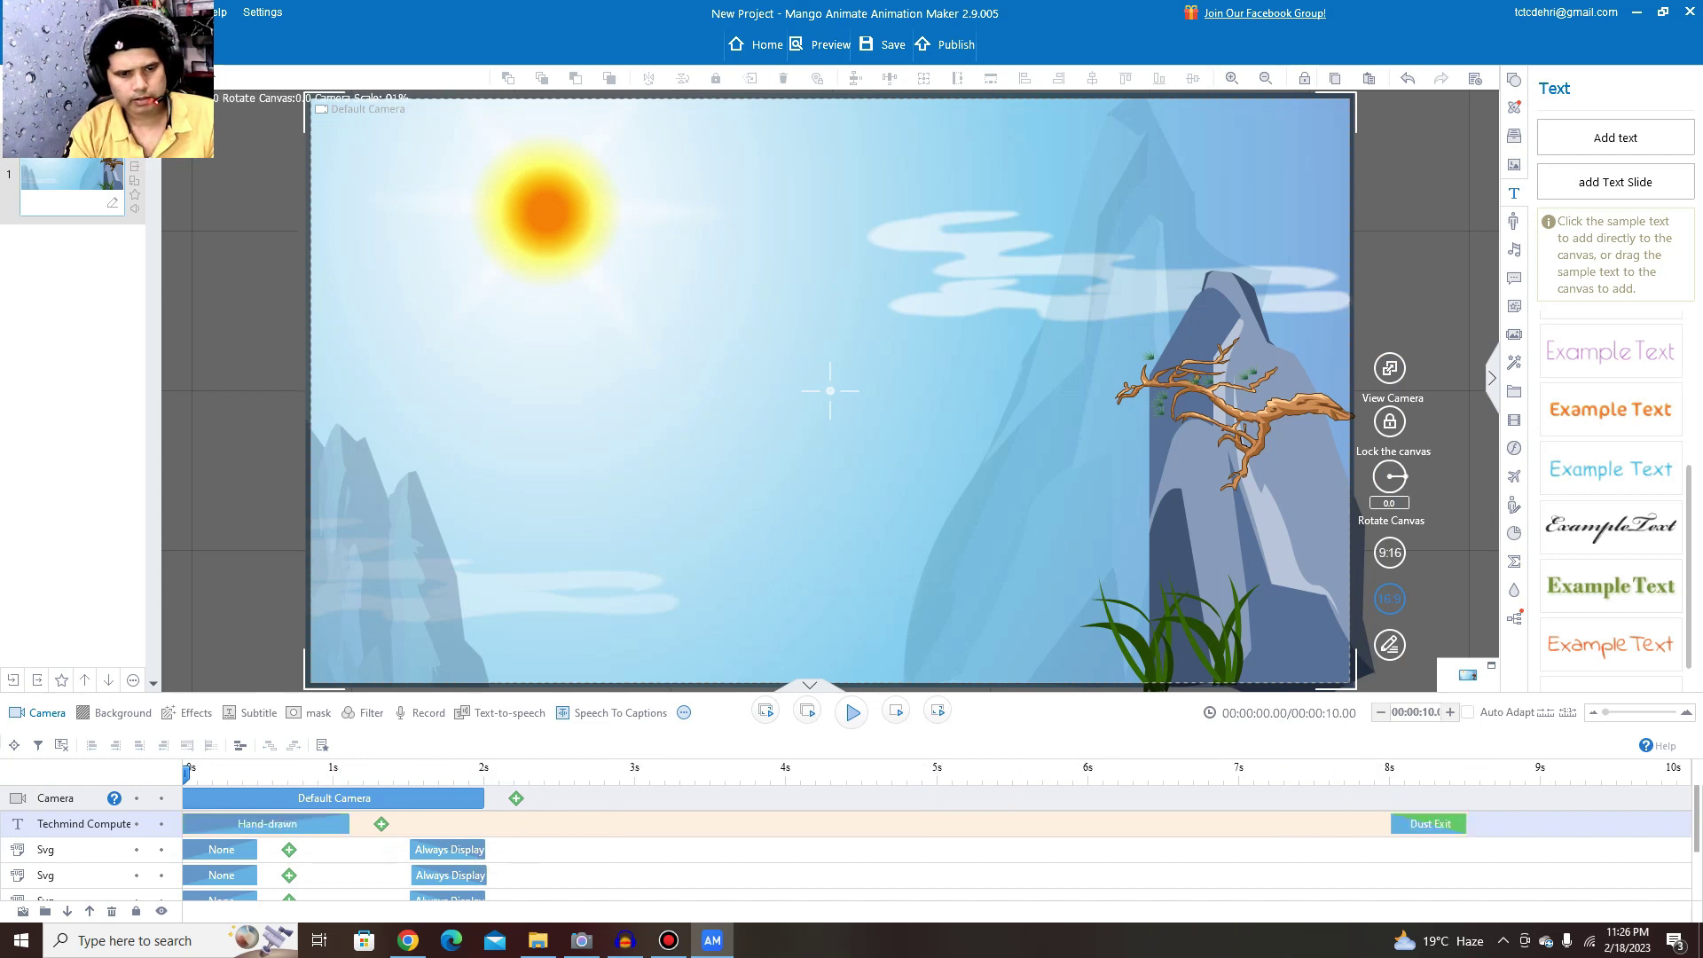
pyautogui.press('space')
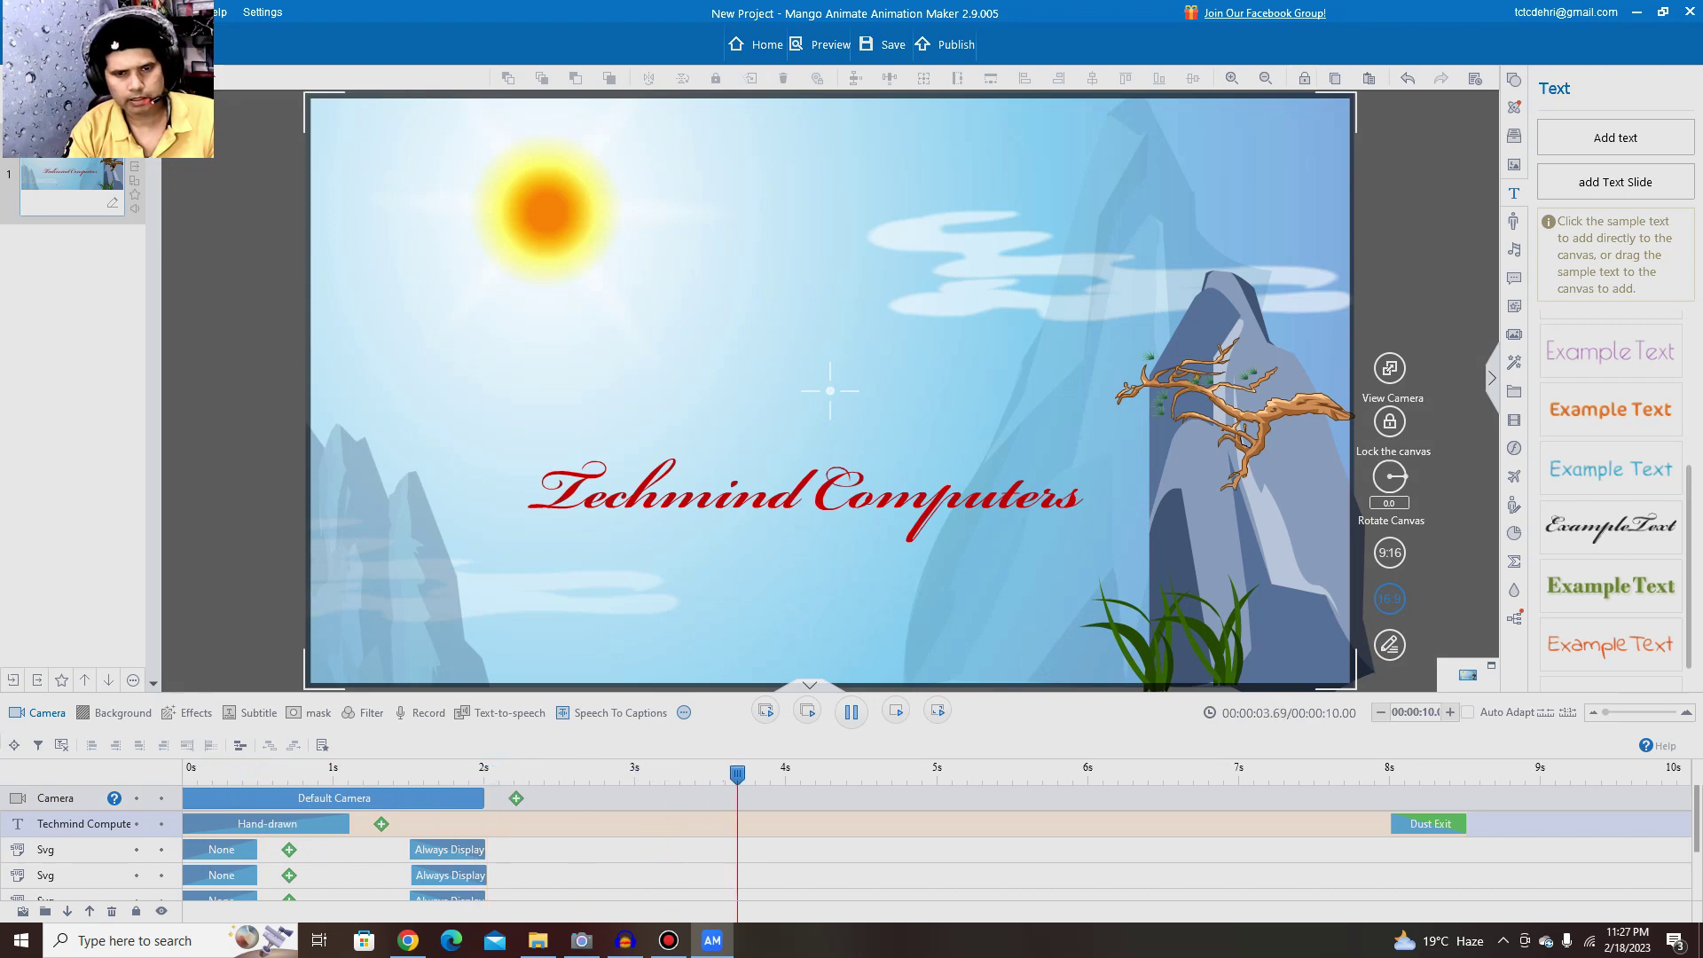
pyautogui.press('space')
# - Shift the title's Dust Exit to start at 4.64 seconds, stretch its end to about 8.2 seconds, and preview it
pyautogui.moveTo(1426, 824); pyautogui.dragTo(918, 824)
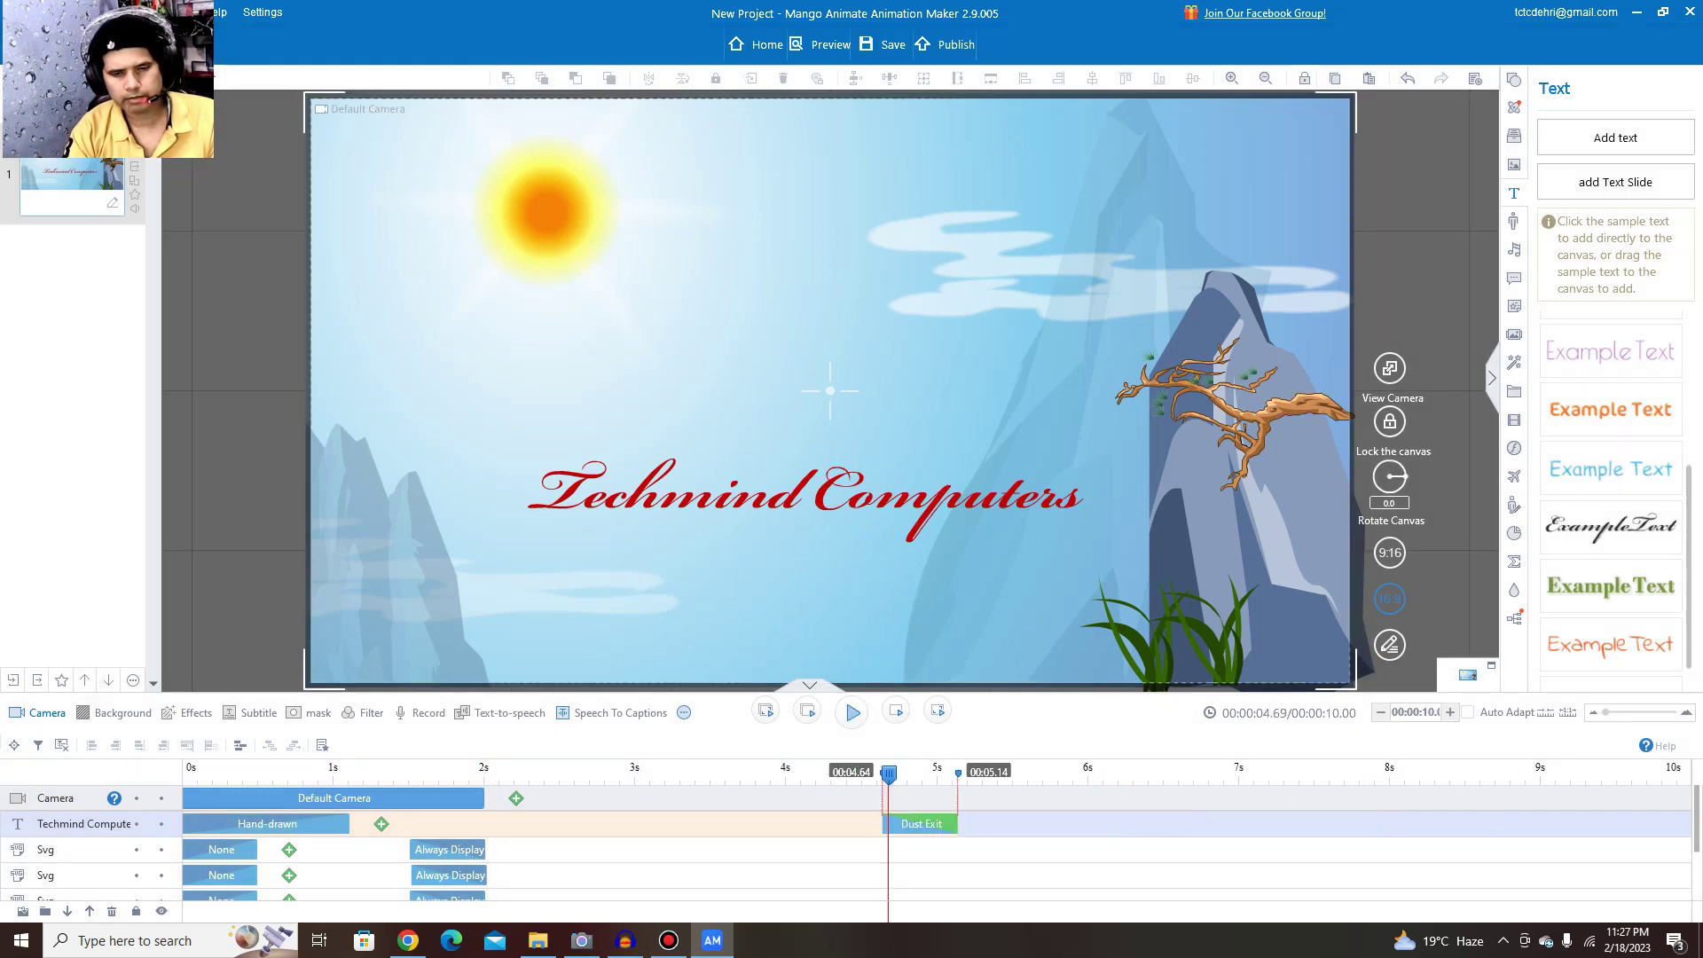
pyautogui.press('space')
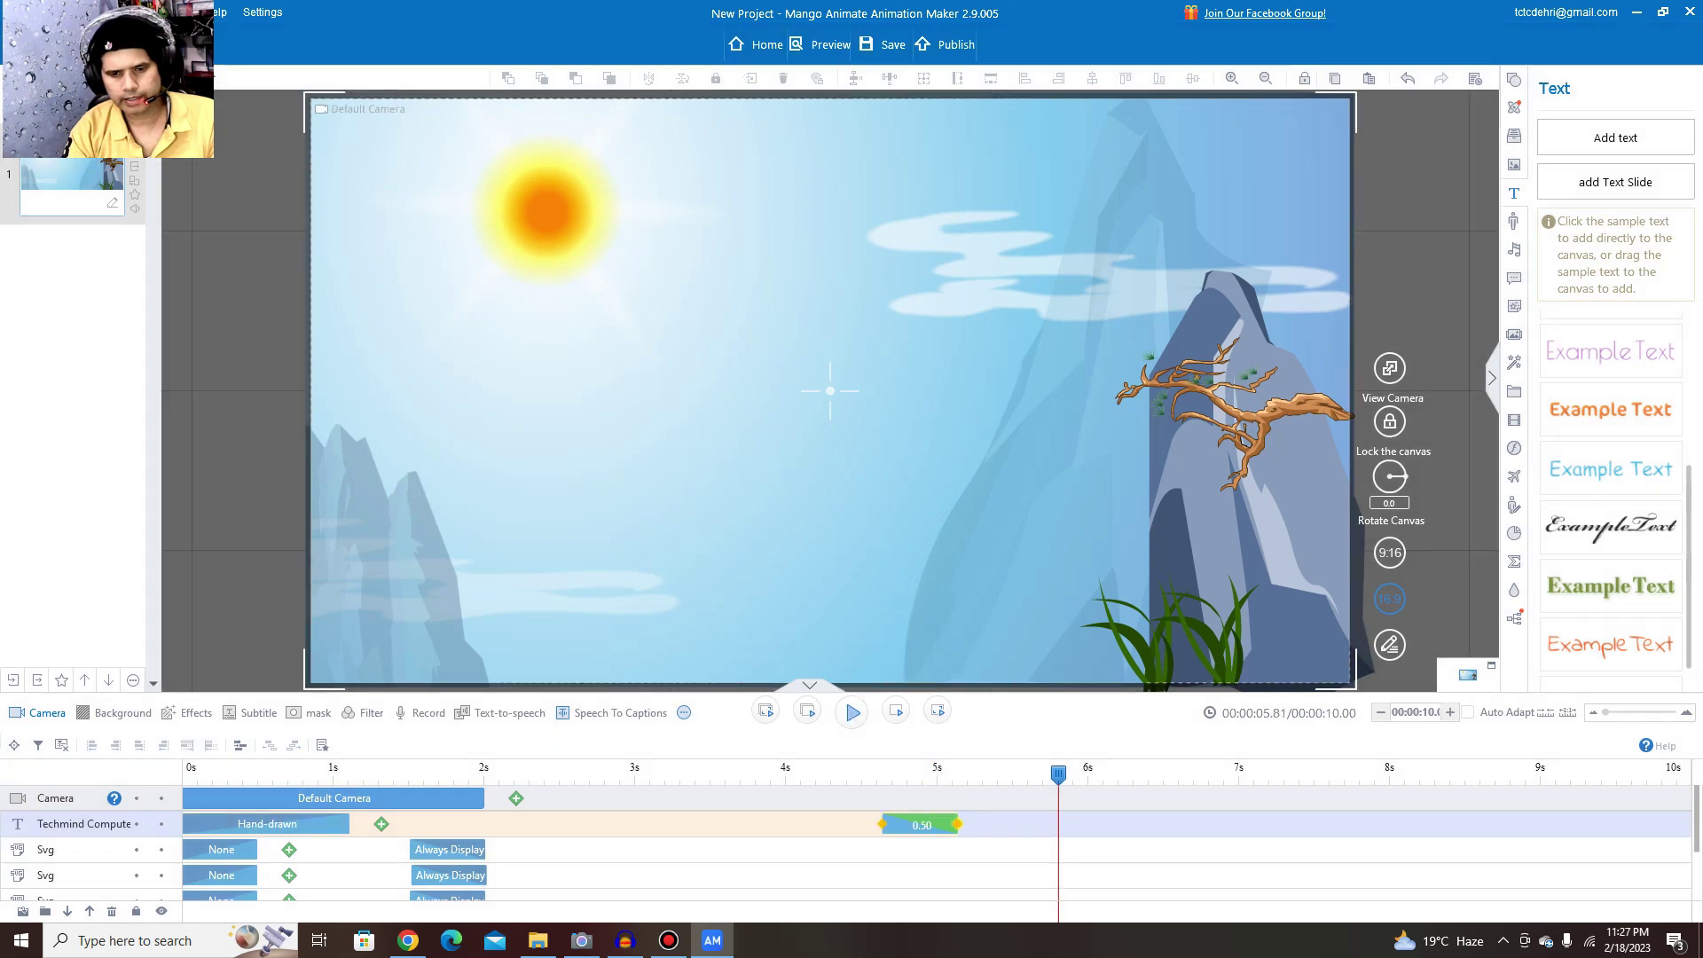
pyautogui.moveTo(957, 823); pyautogui.dragTo(1425, 824)
pyautogui.moveTo(1058, 774); pyautogui.dragTo(884, 773)
pyautogui.press('space')
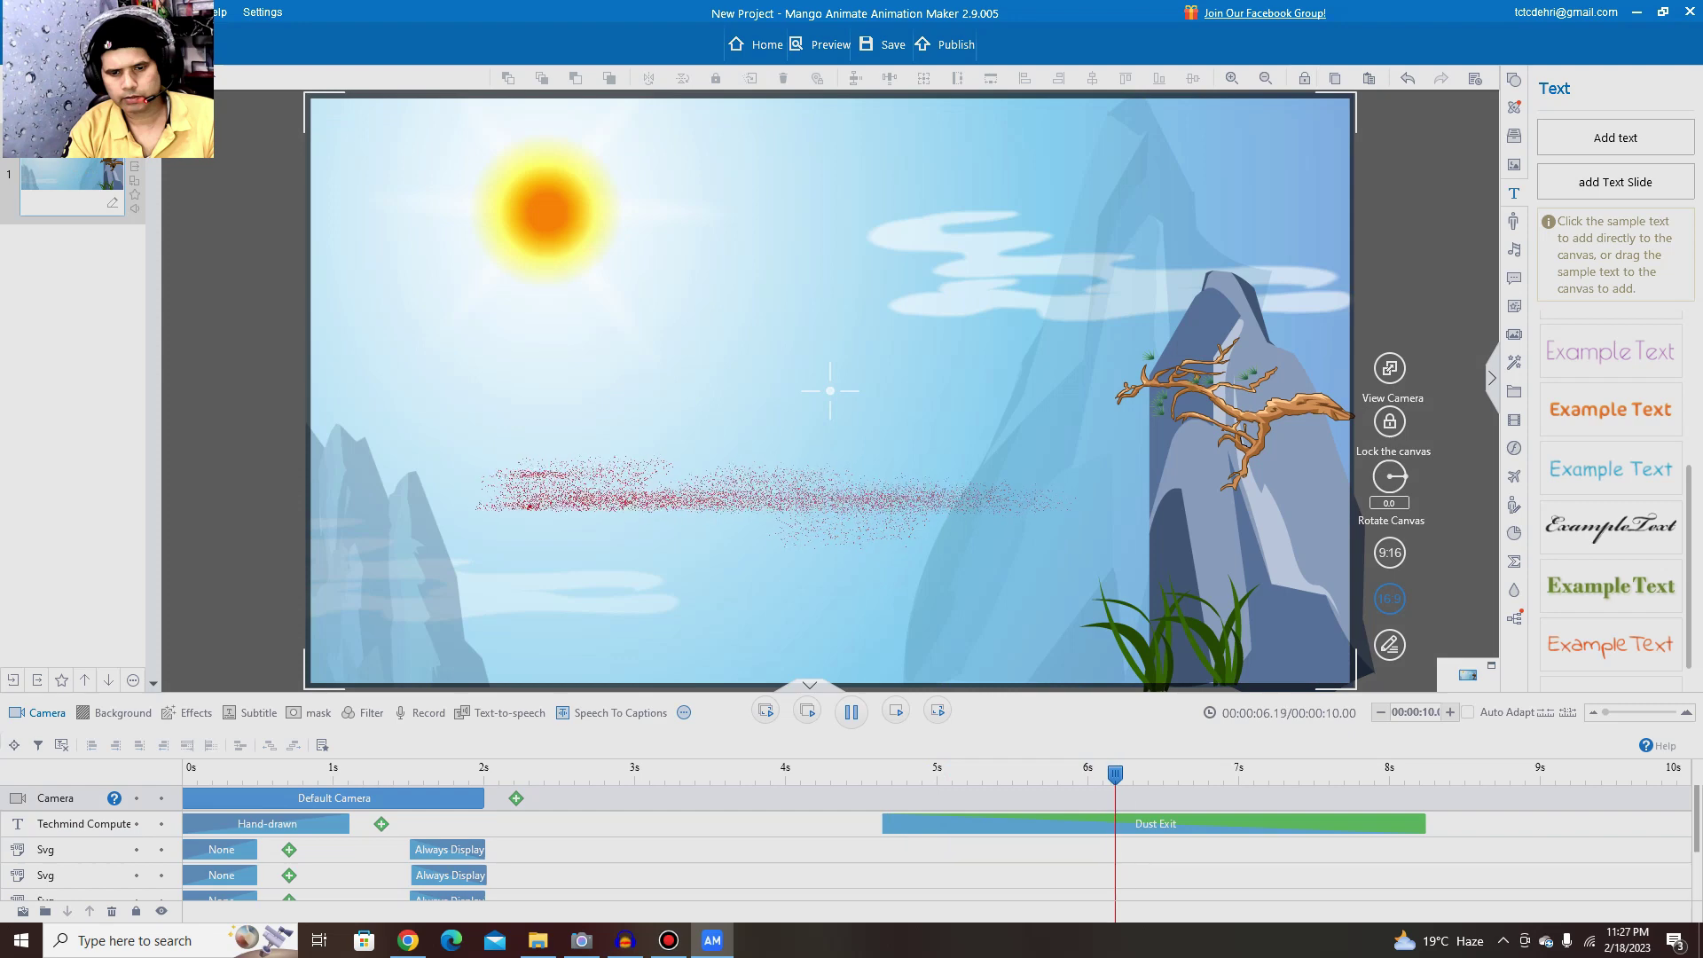
pyautogui.press('space')
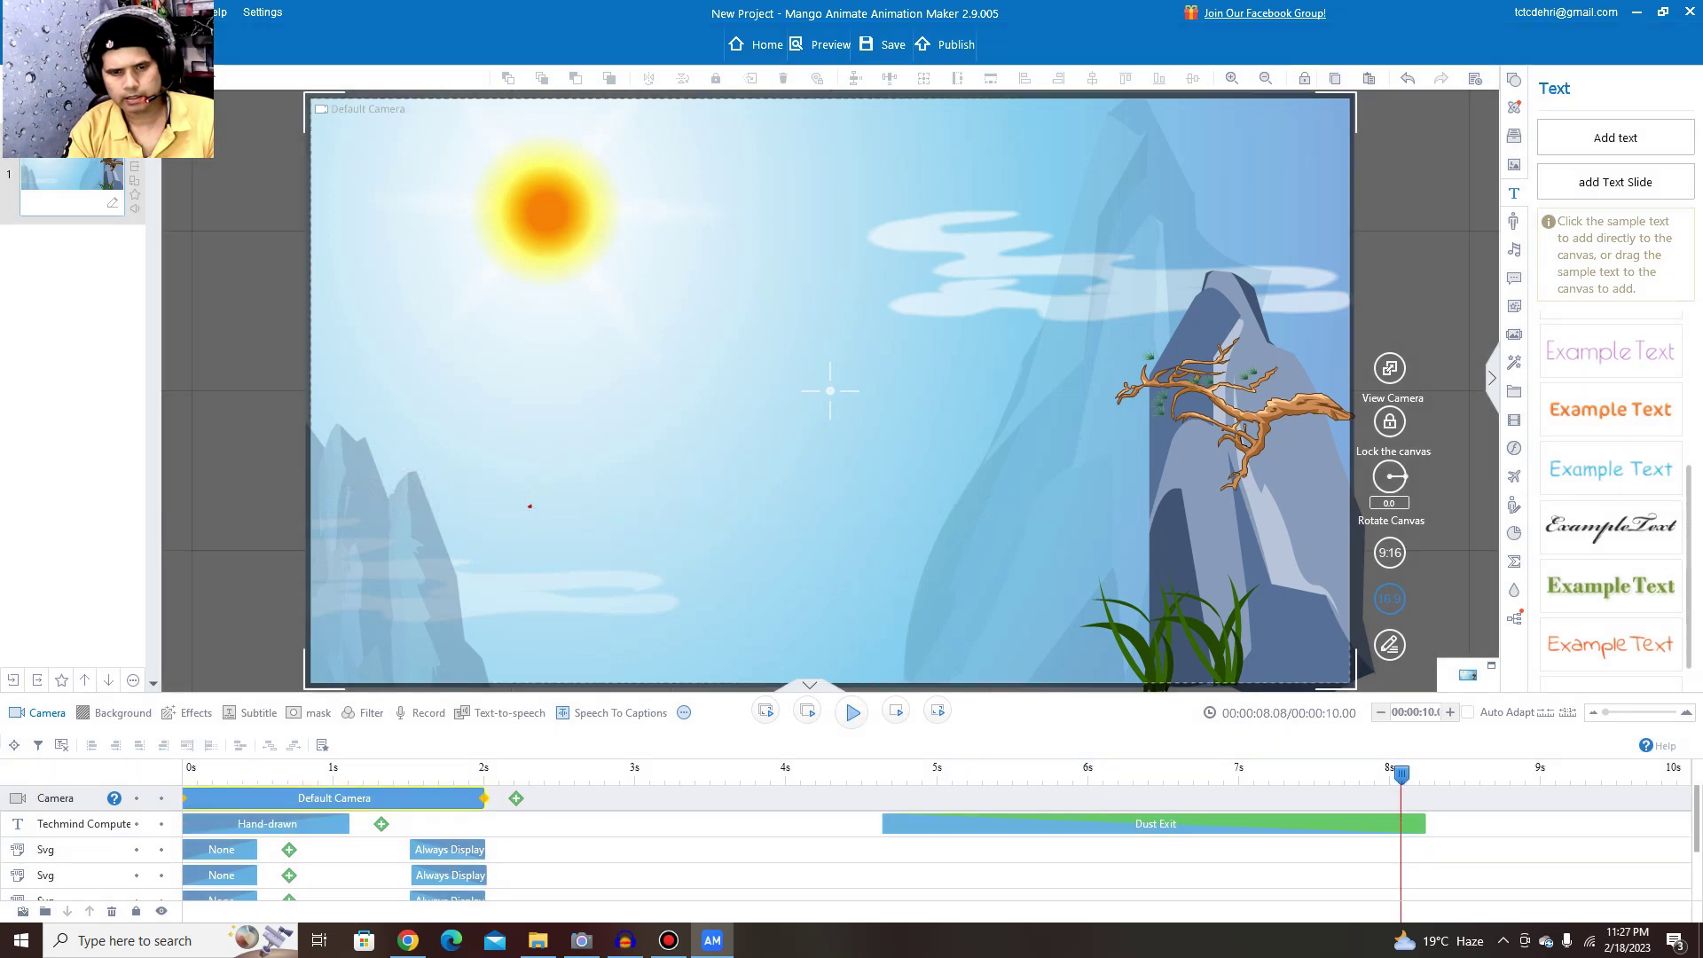
pyautogui.press('space')
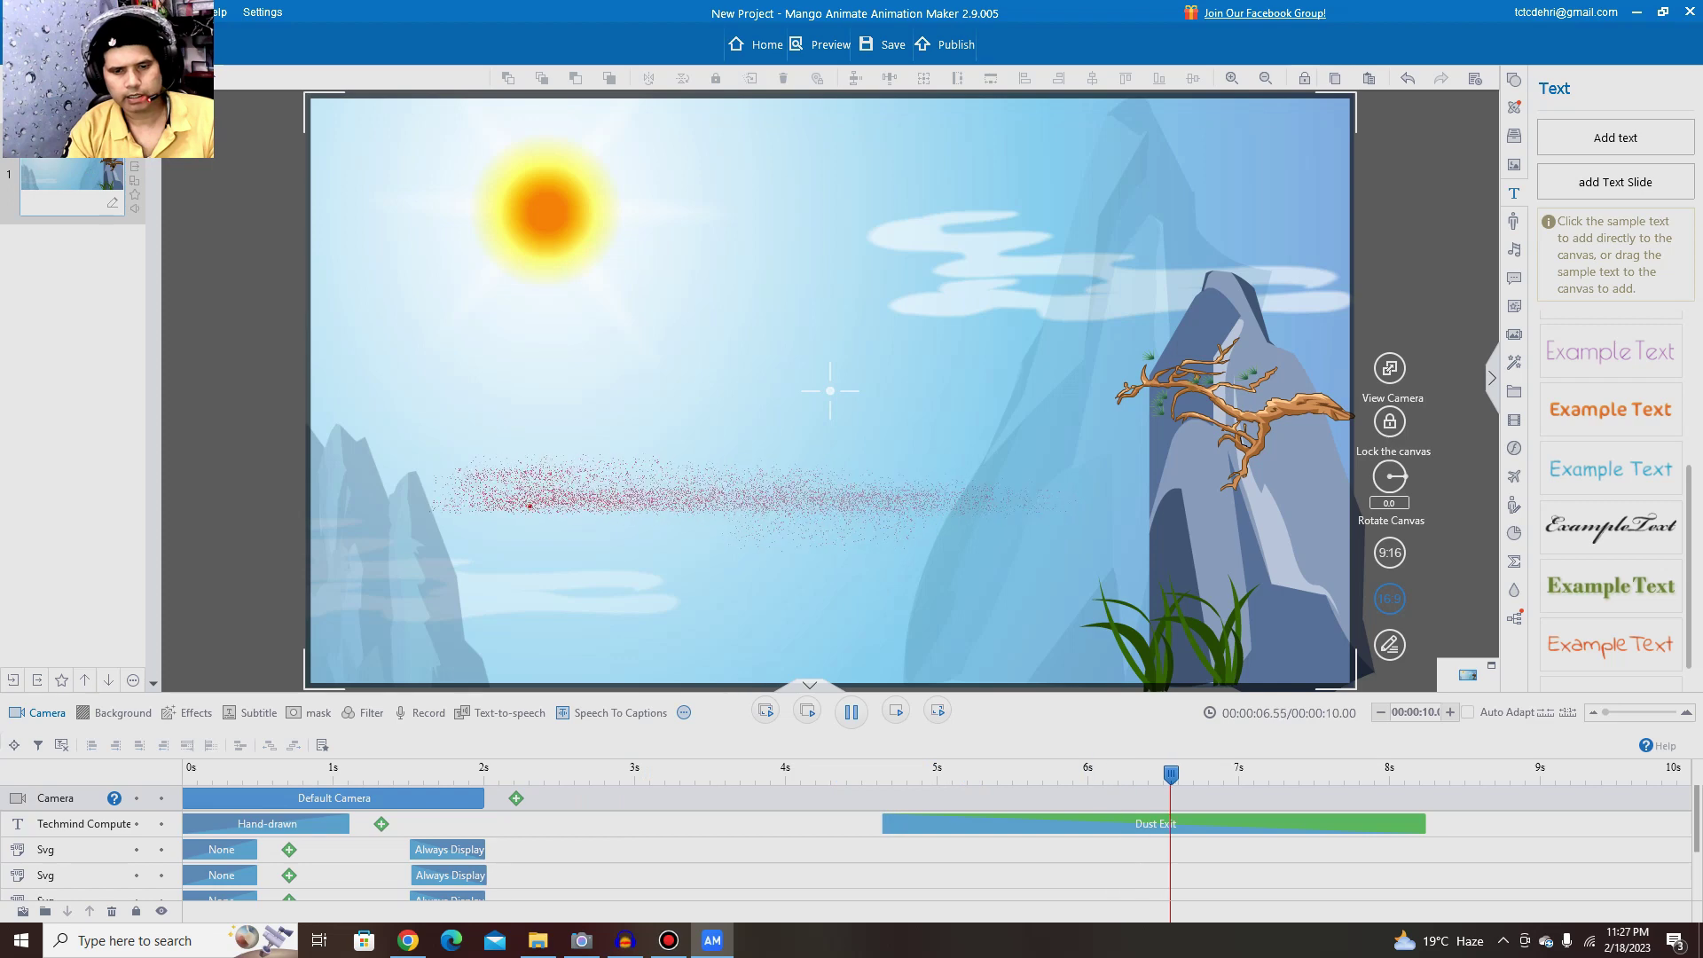
pyautogui.press('space')
# - Replace the title's exit effect with Text Spiral Exit, using Clockwise Spiral Exit and Overall Disappear, and preview it
pyautogui.doubleClick(1154, 823)
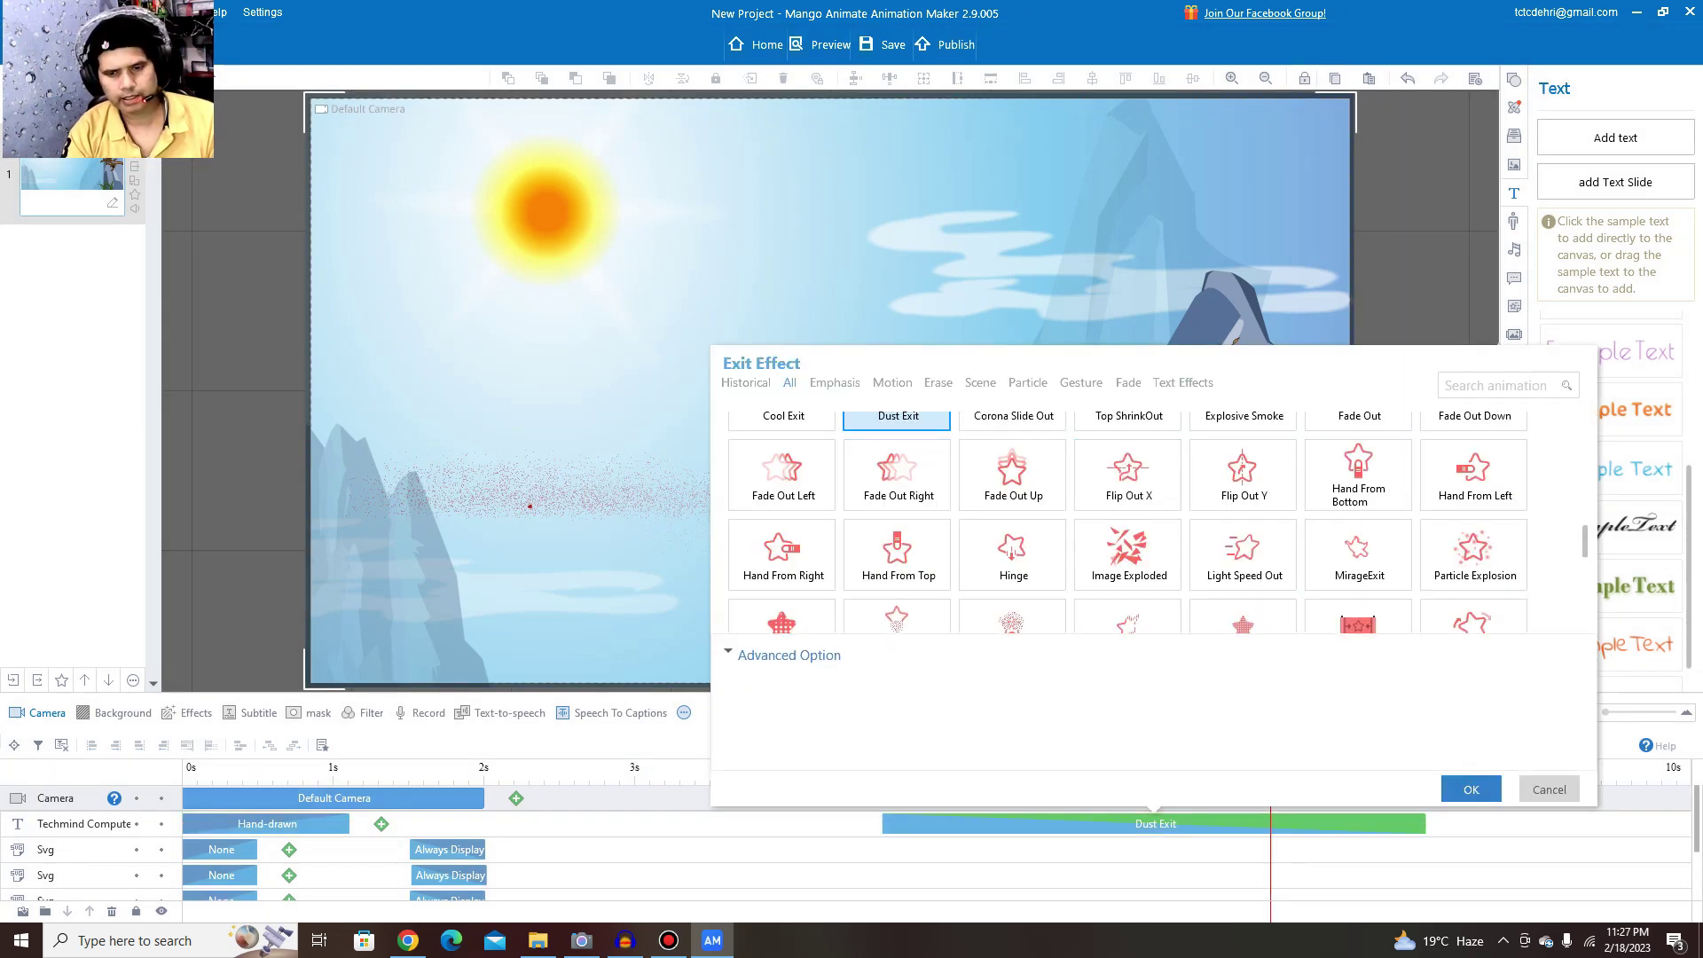
pyautogui.scroll(-10, 1357, 496)
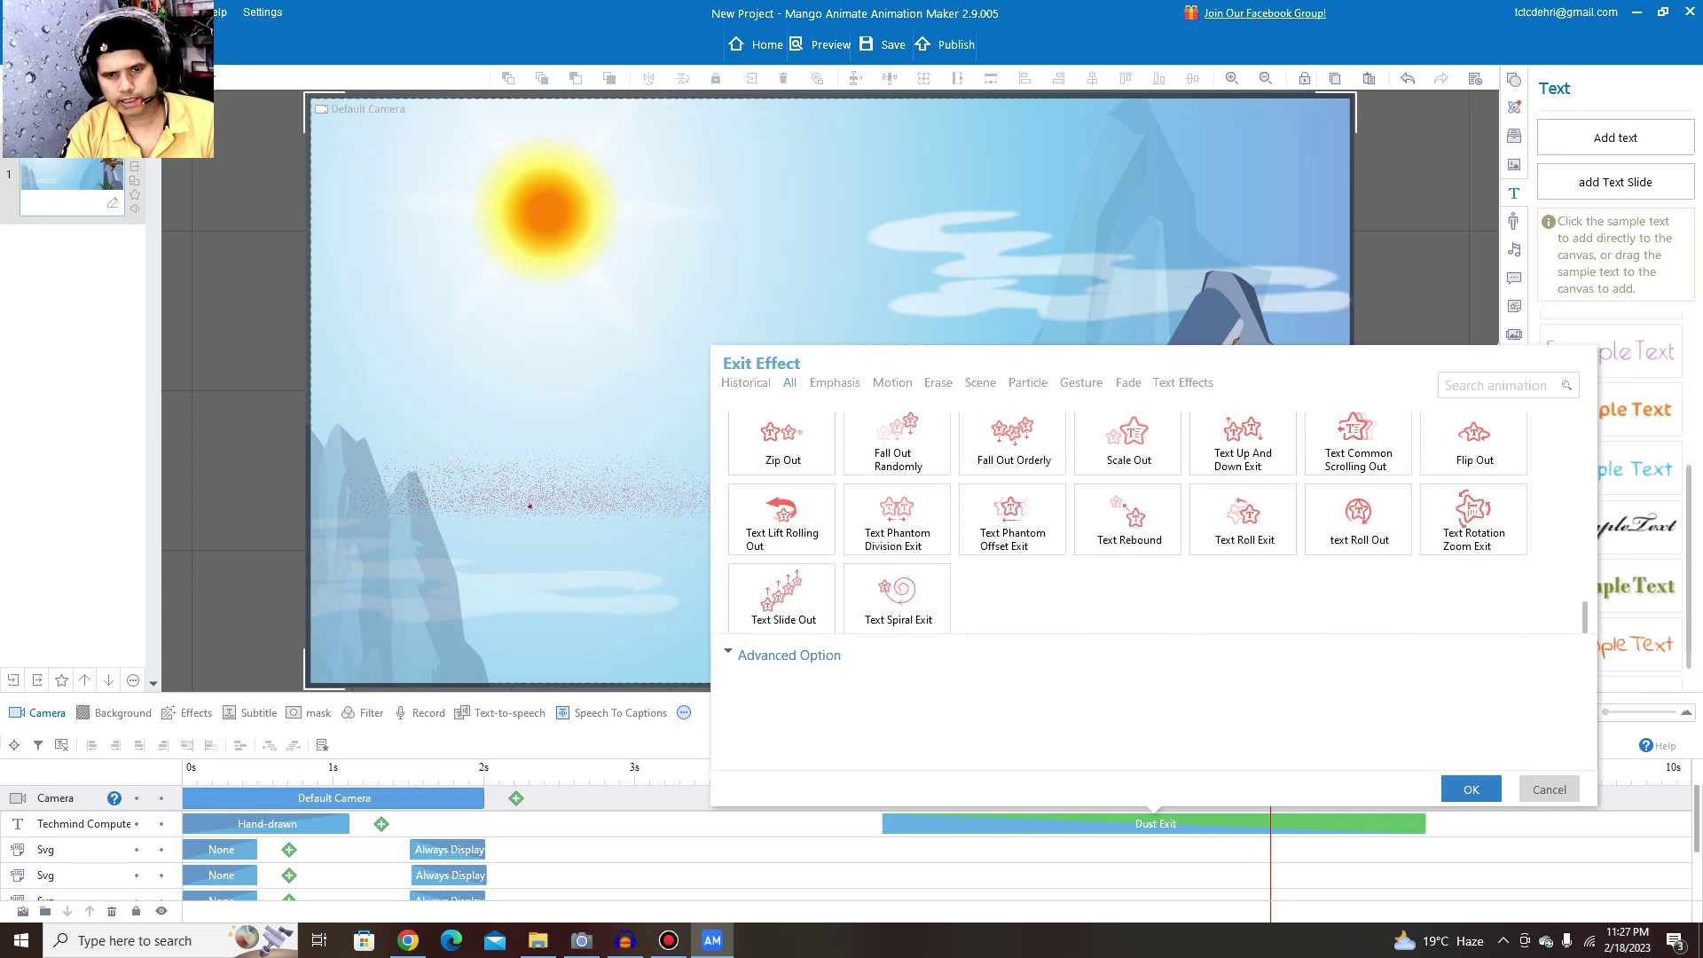
pyautogui.click(897, 595)
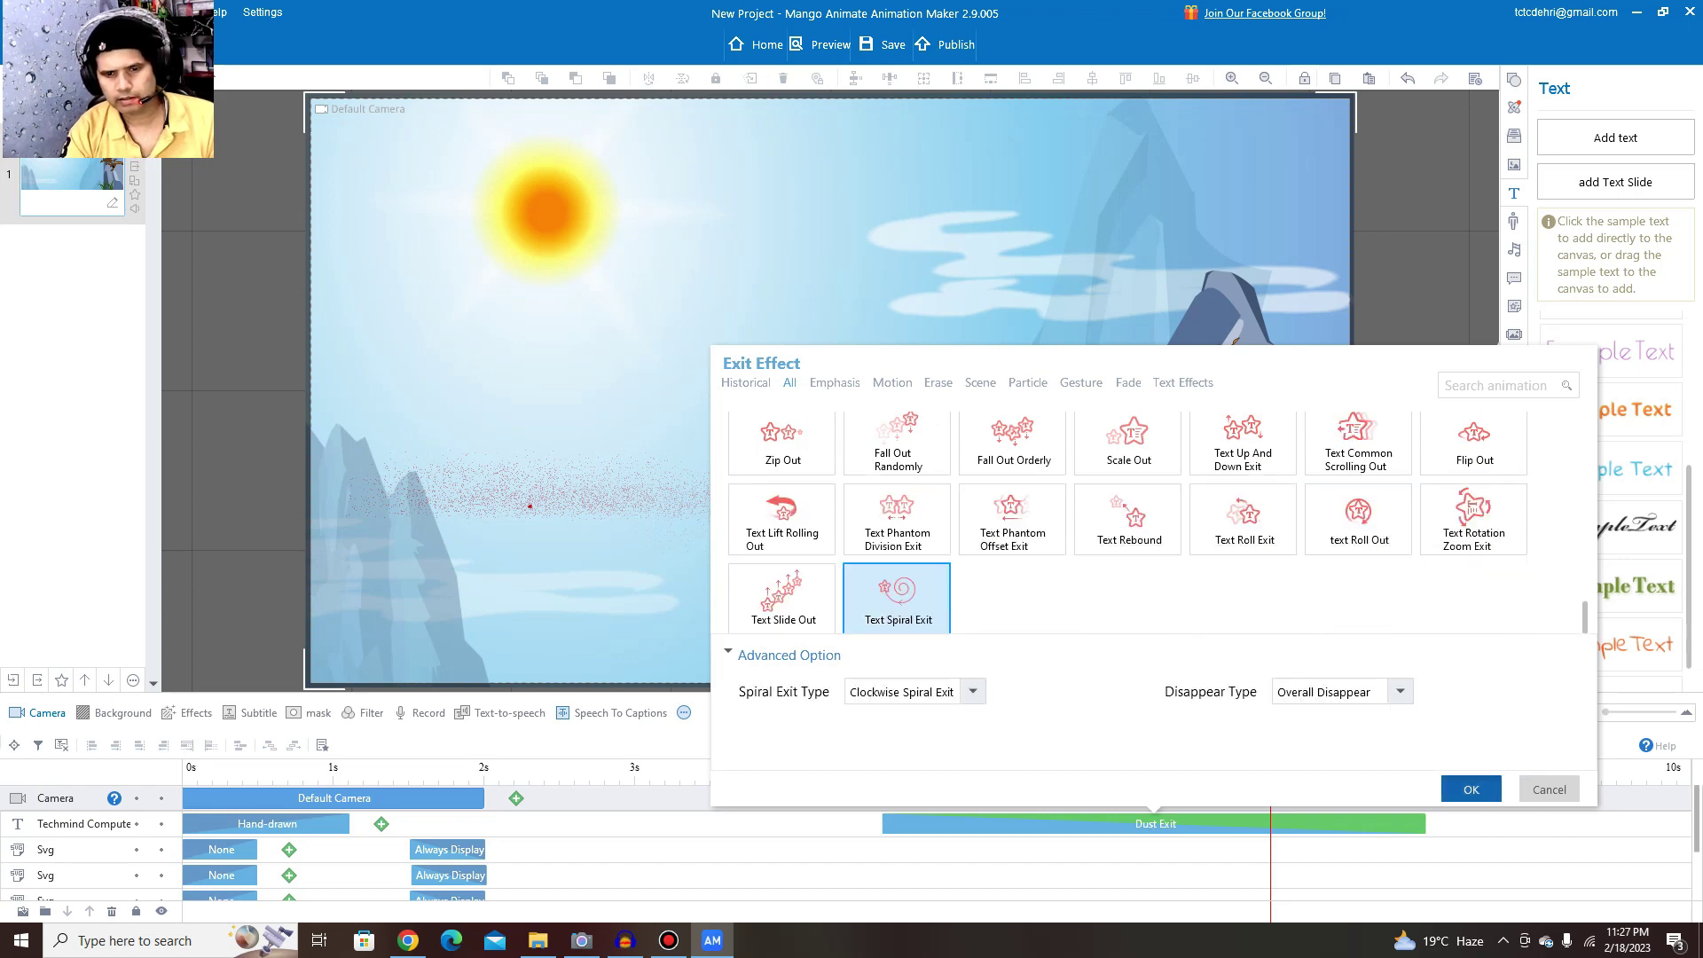
pyautogui.click(1469, 788)
pyautogui.click(830, 771)
pyautogui.press('space')
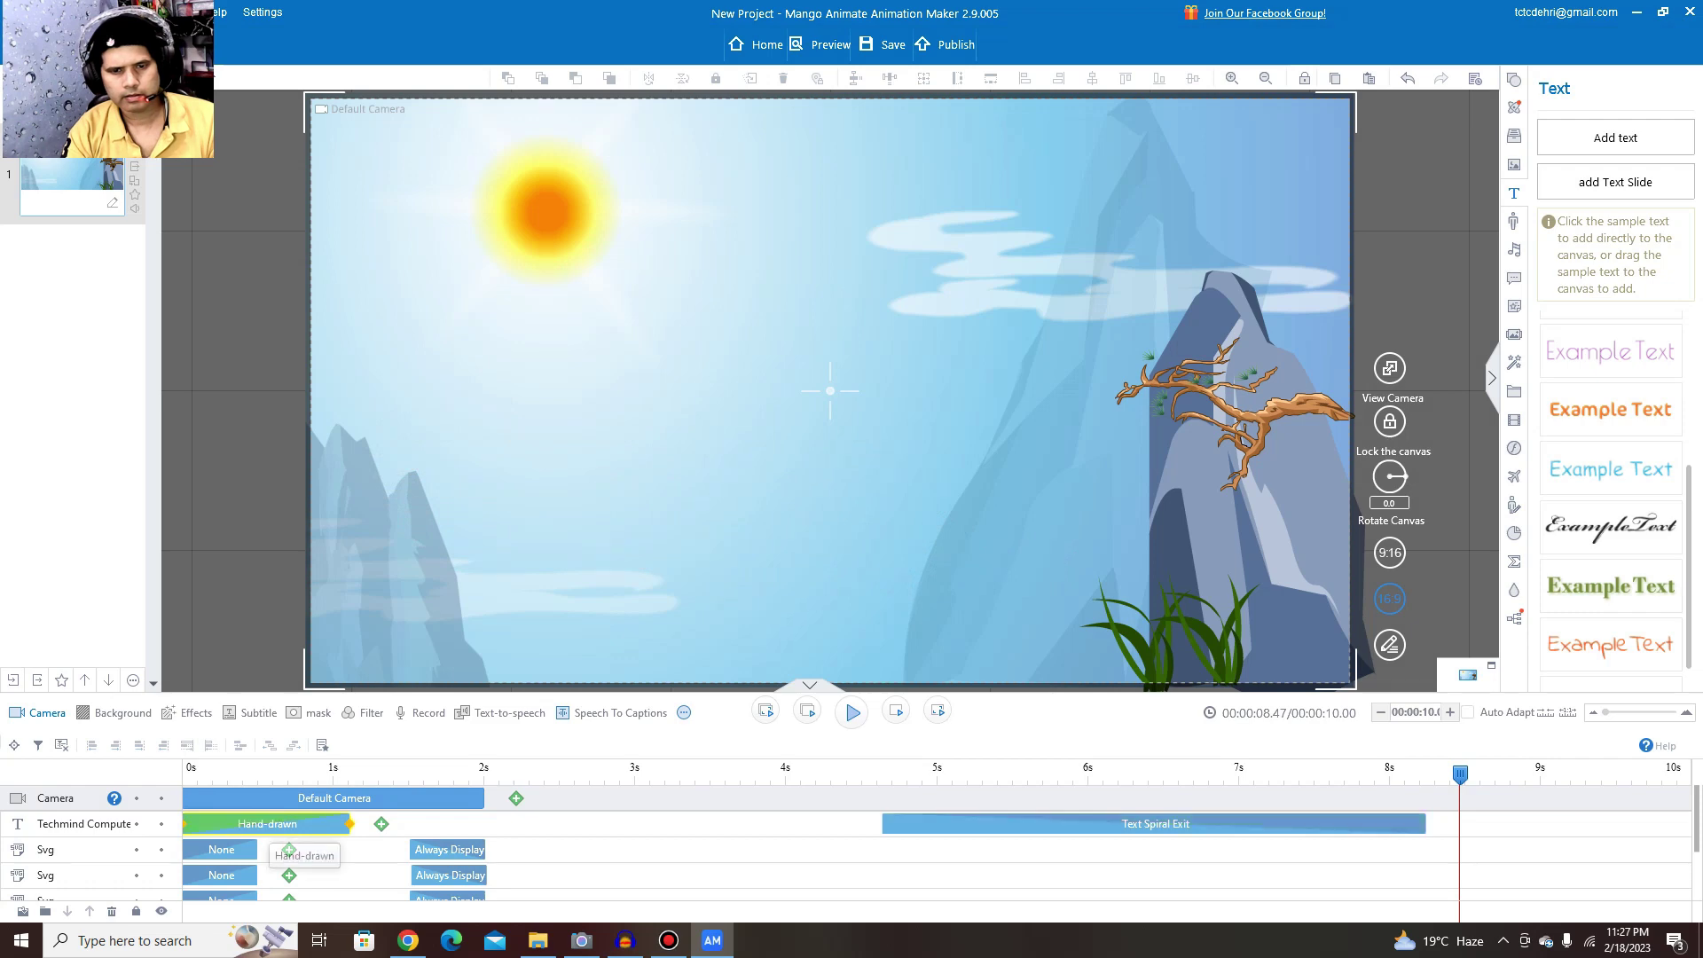
# - Change the title's entrance effect to Text Oblique Bounce Left and preview the animation
pyautogui.doubleClick(264, 823)
pyautogui.scroll(-2, 649, 541)
pyautogui.scroll(-5, 765, 550)
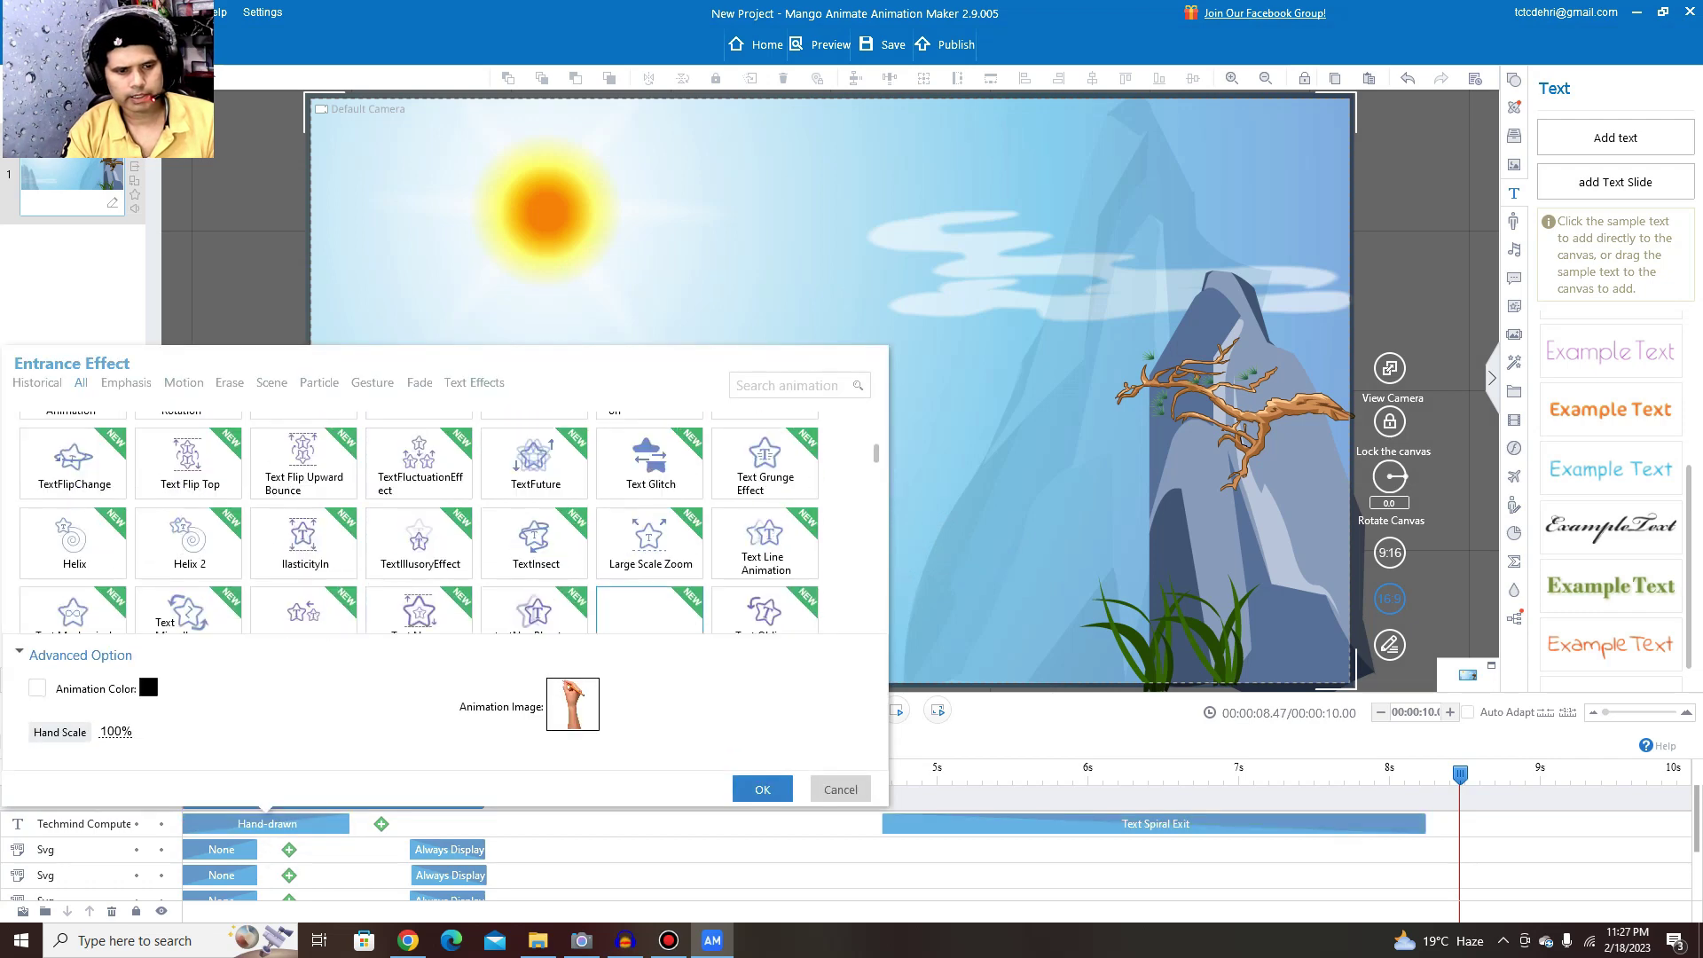
pyautogui.click(764, 554)
pyautogui.press('Return')
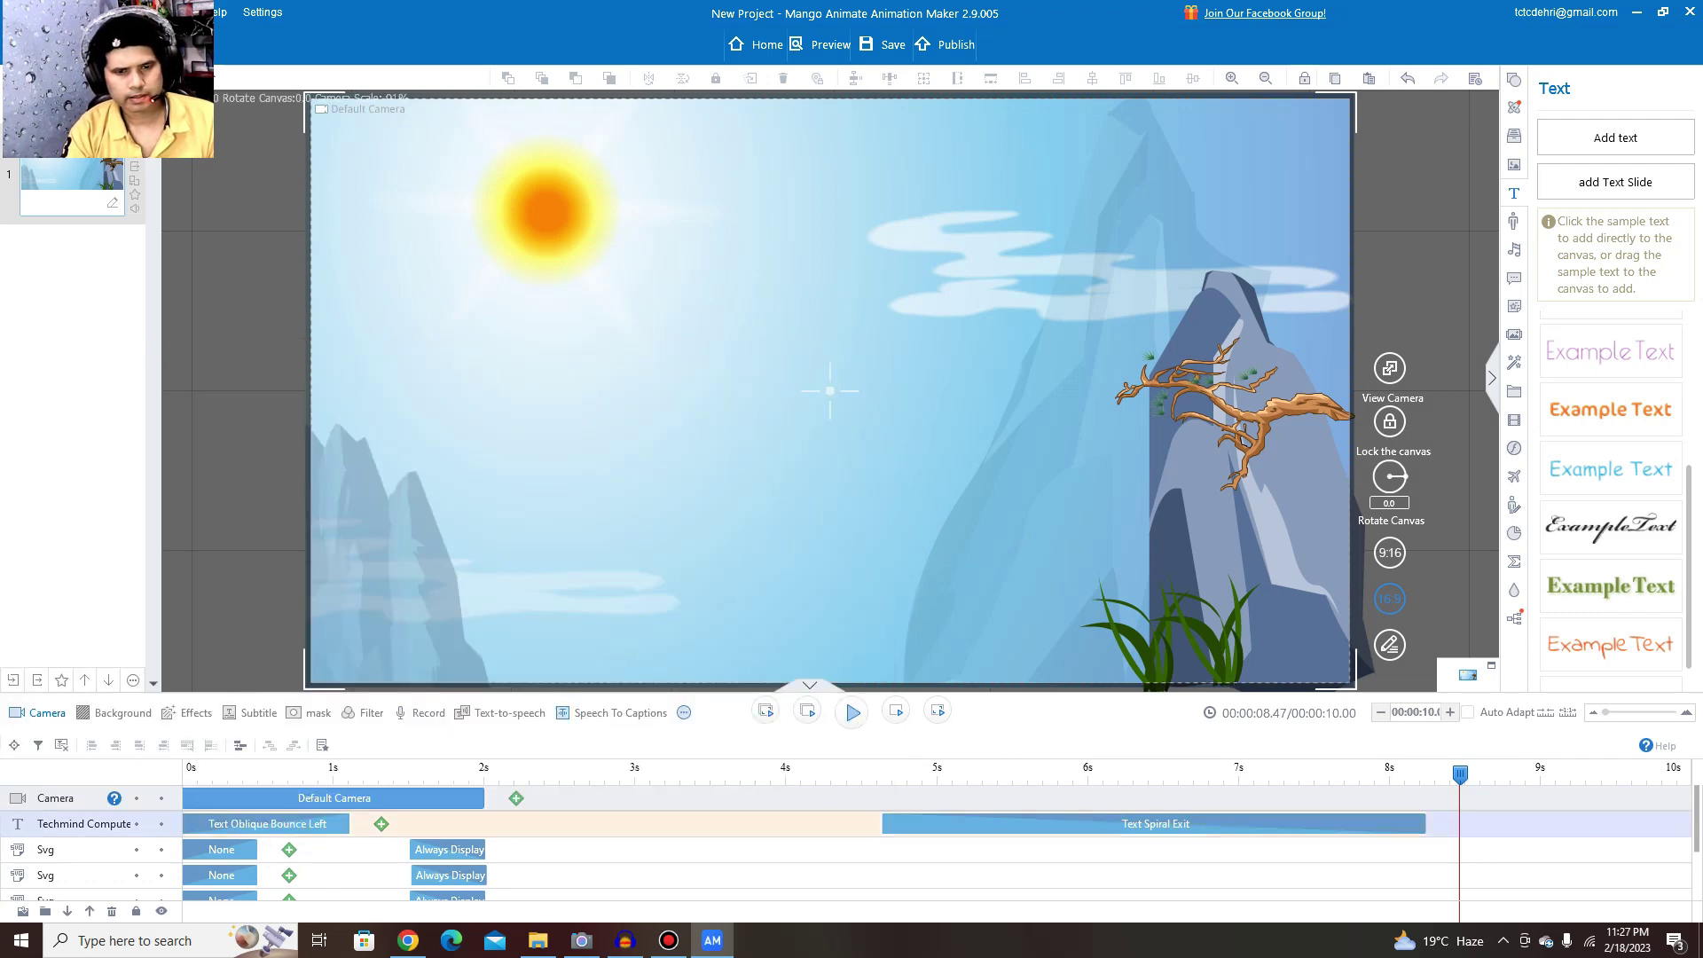
pyautogui.press('space')
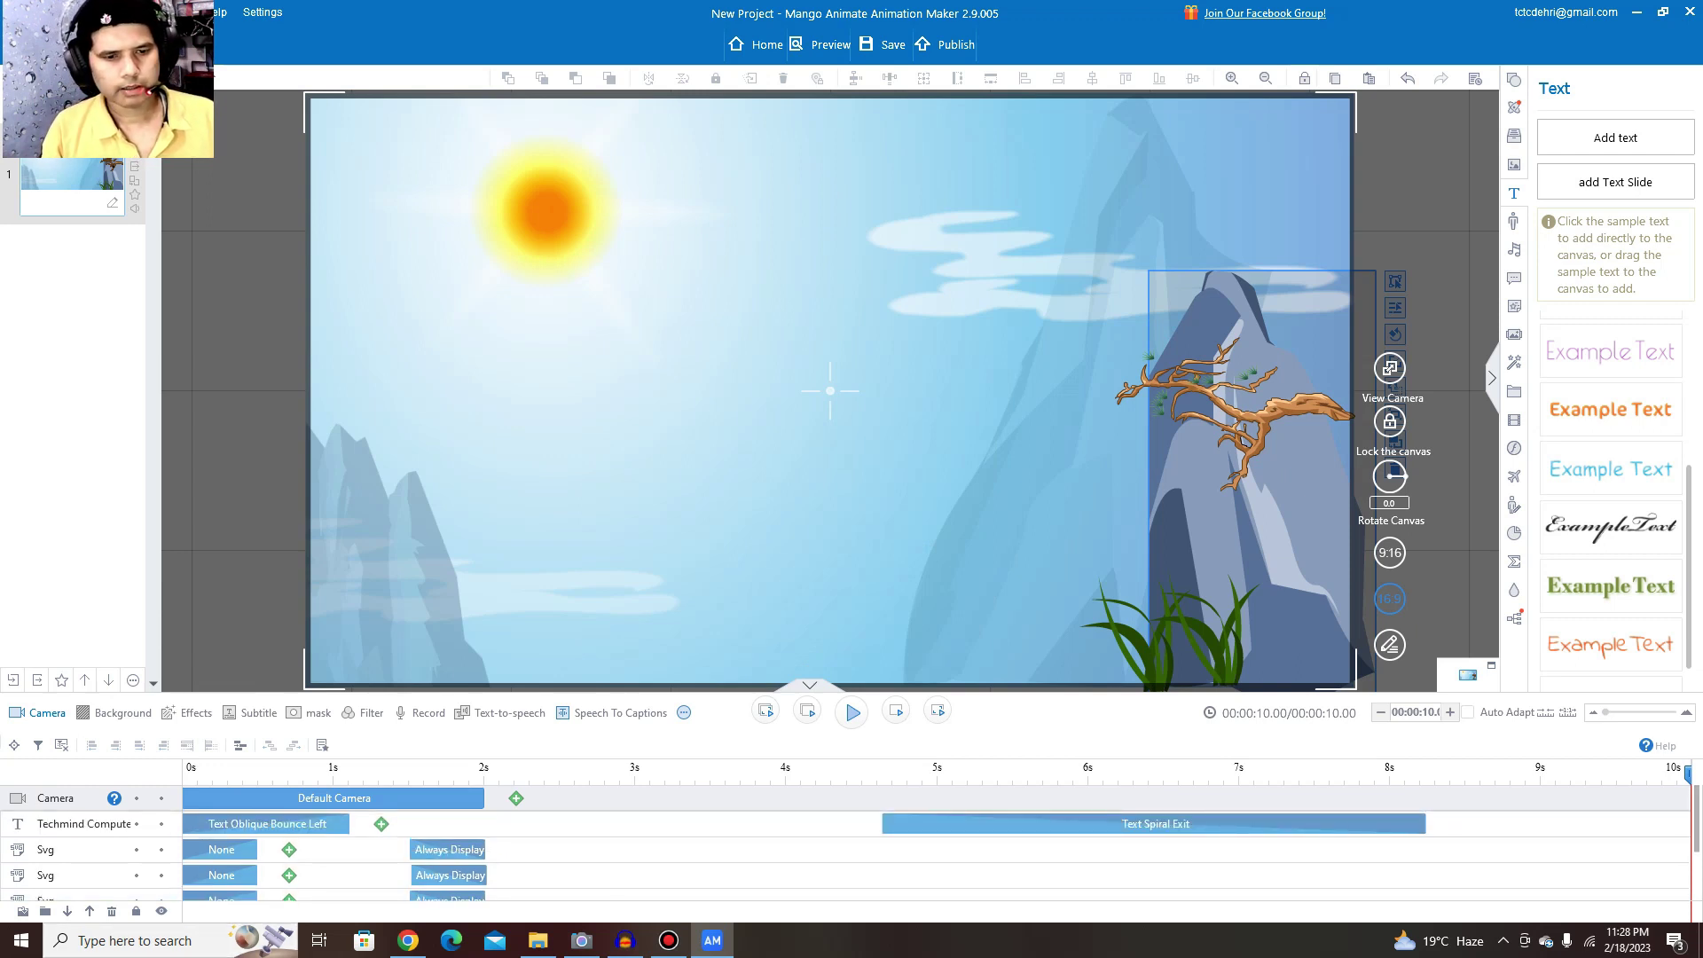
pyautogui.click(234, 769)
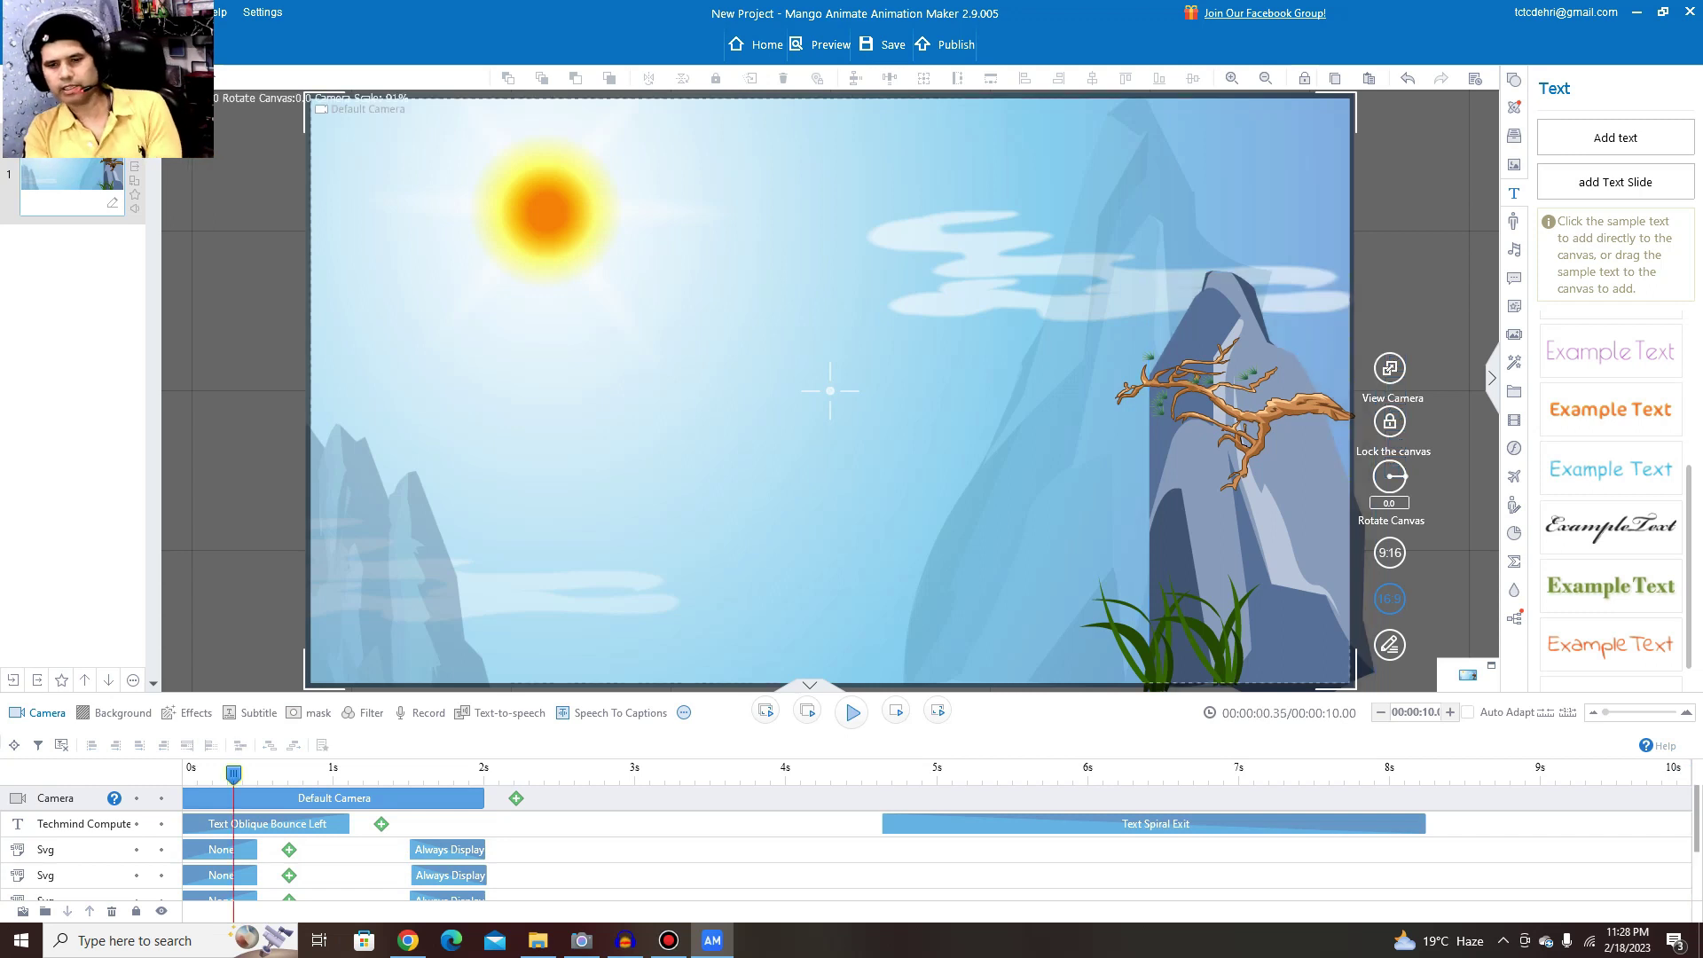
pyautogui.press('space')
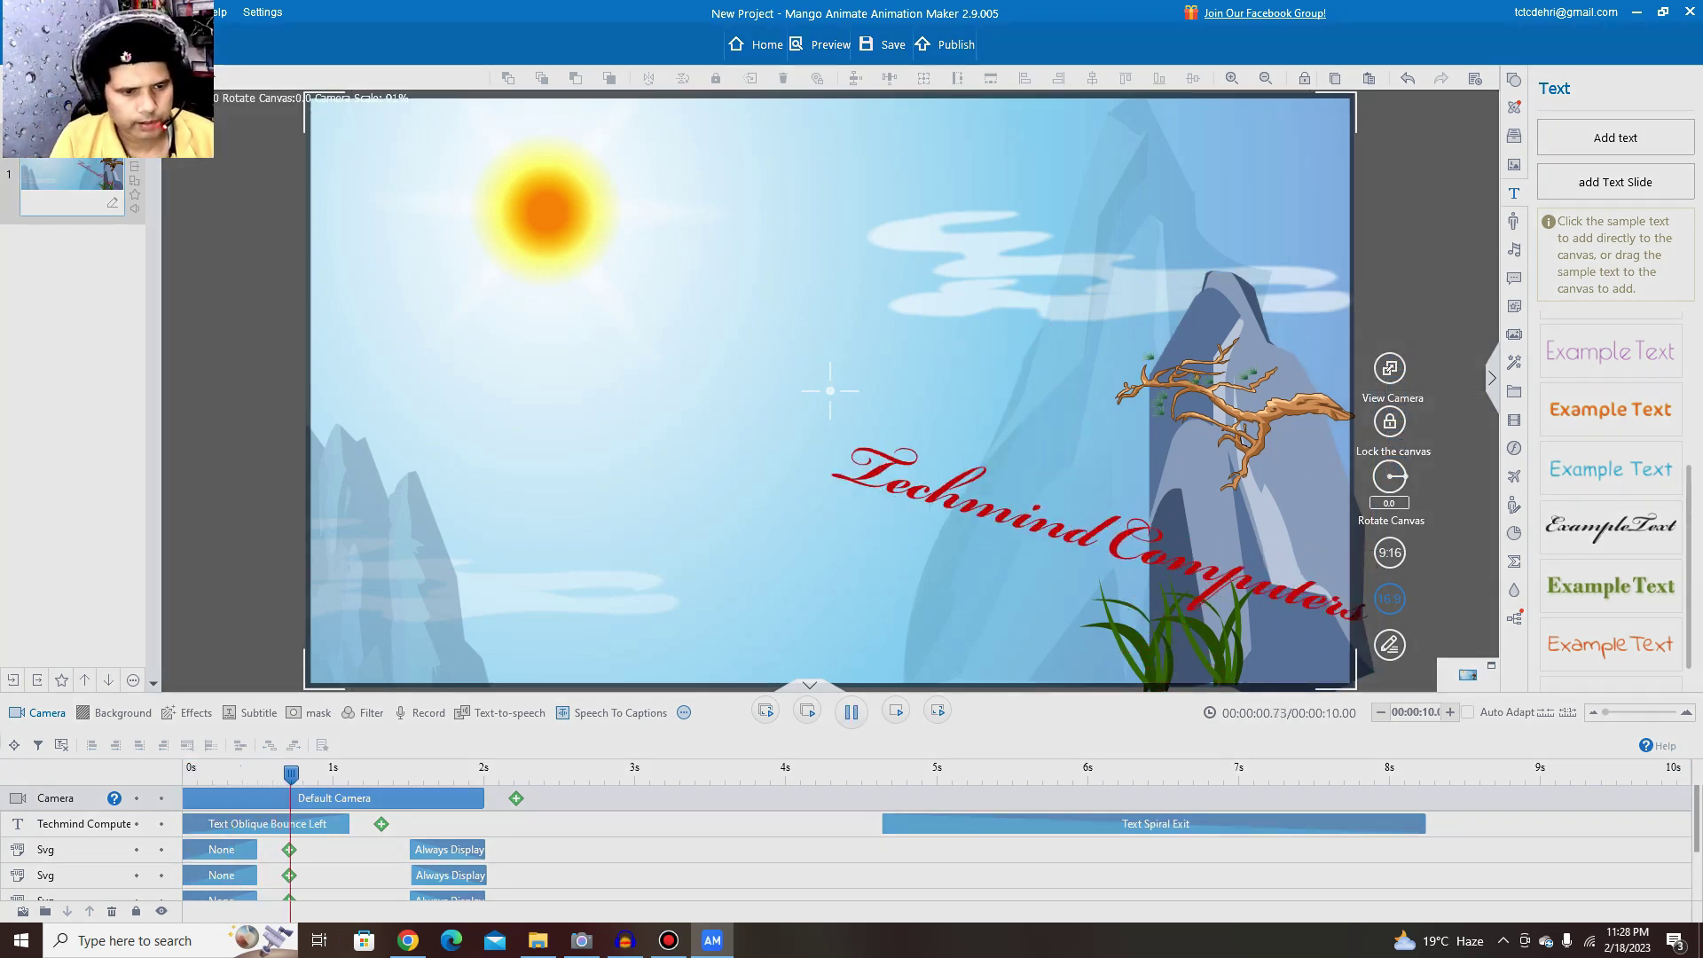
pyautogui.press('space')
pyautogui.press('space')
pyautogui.press('space')
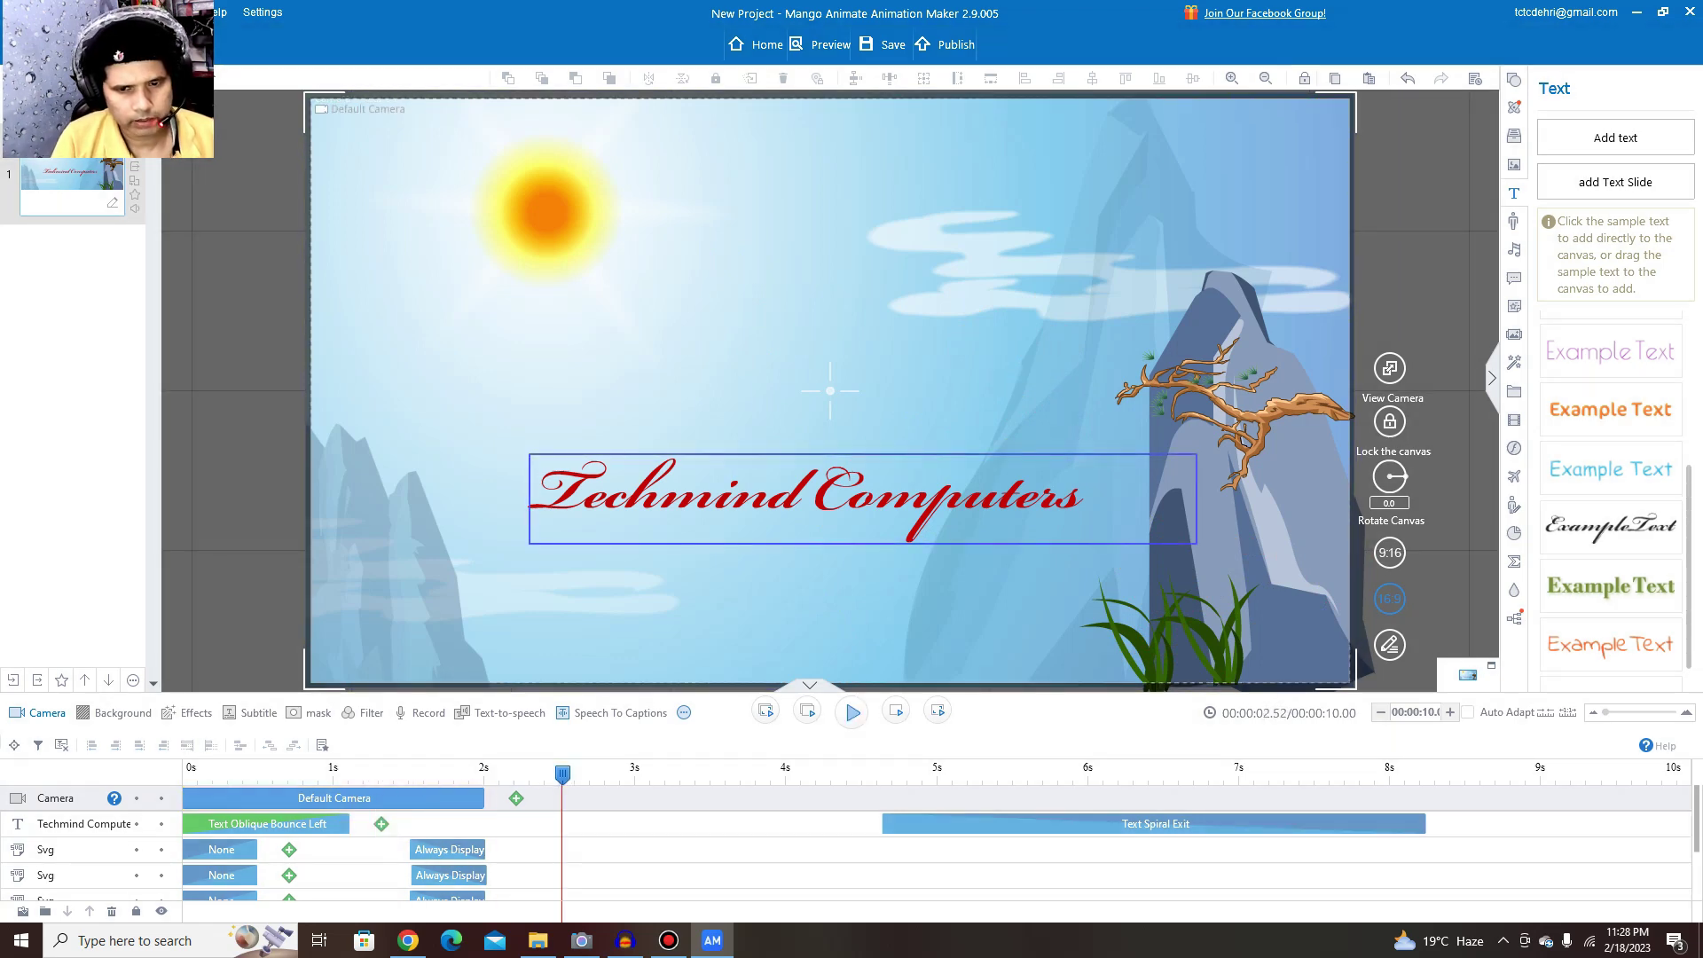
# - Move the "Techmind Computers" title to the right so it overlaps the rock, and replay its entrance
pyautogui.moveTo(812, 534); pyautogui.dragTo(1083, 515)
pyautogui.press('space')
pyautogui.press('space')
pyautogui.press('space')
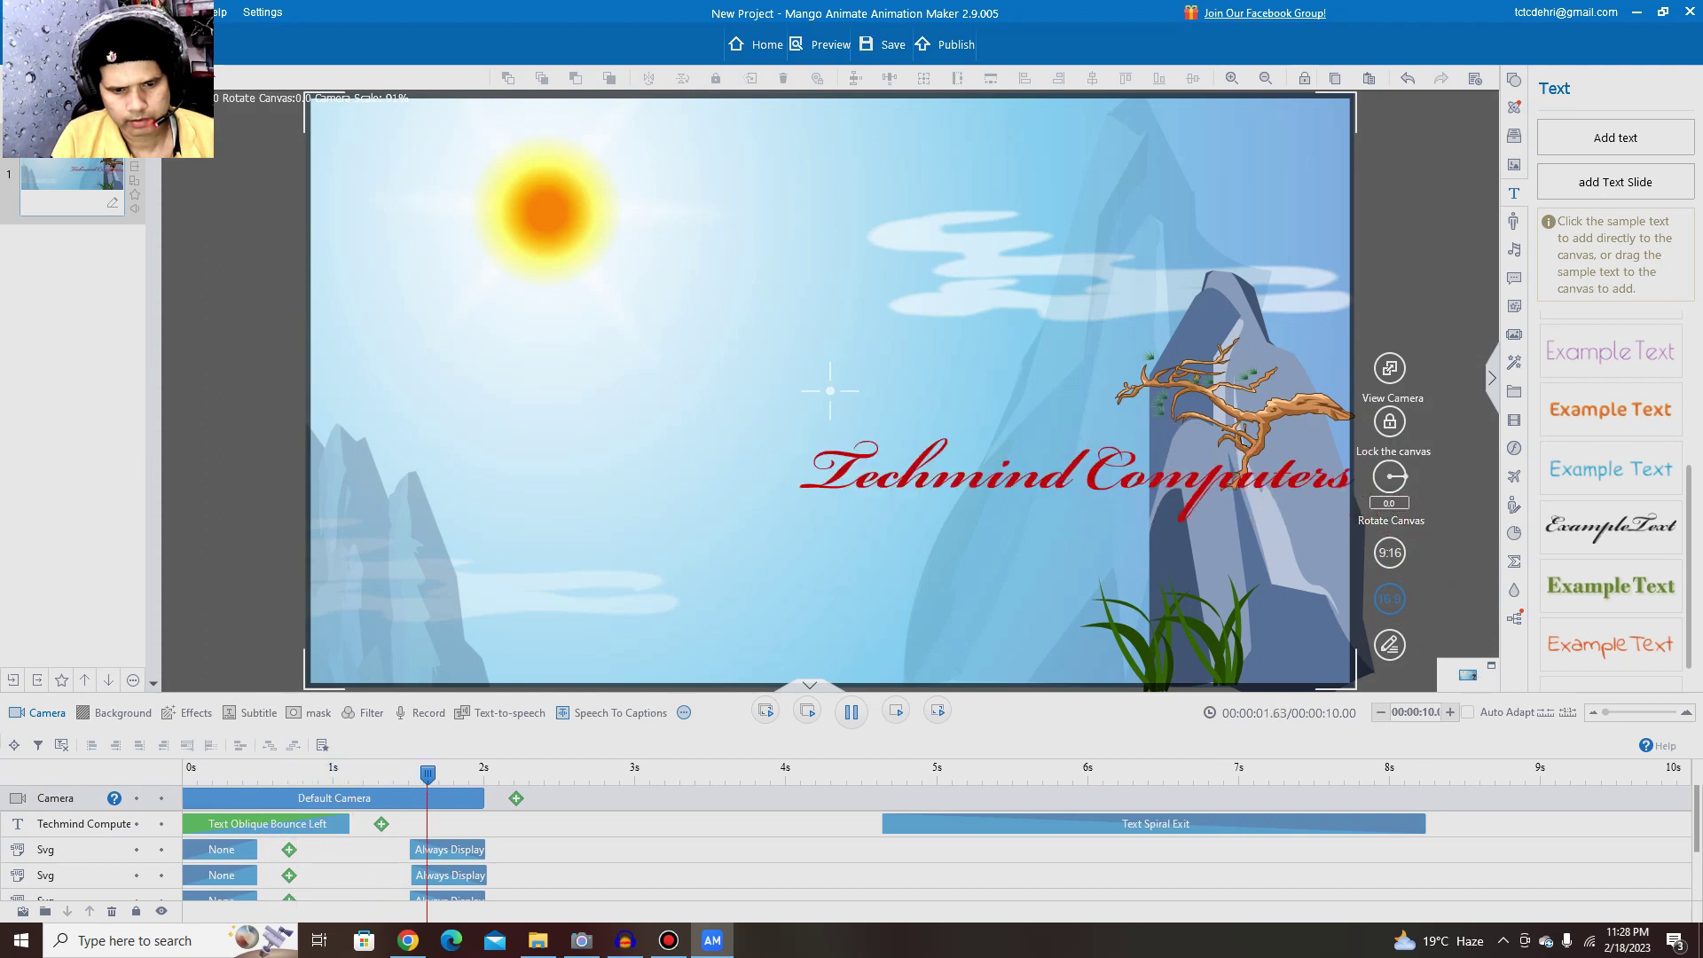
pyautogui.press('space')
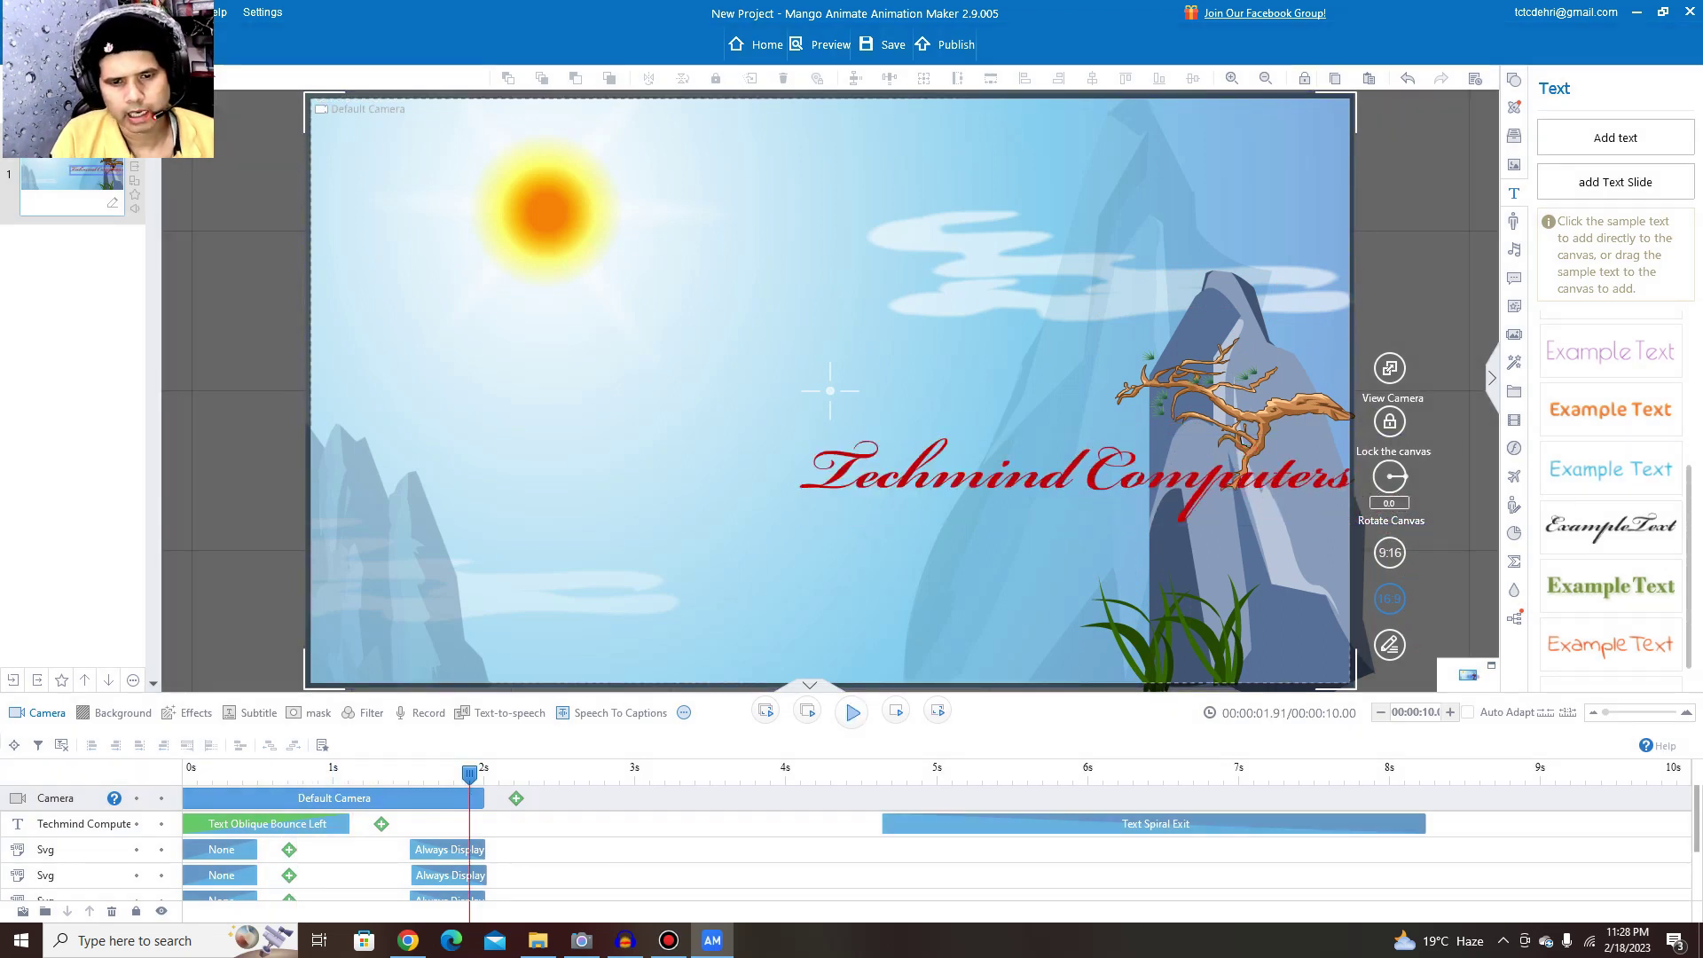
# - Add a Move emphasis effect with the Constant curve preset to the title right after its entrance, at about 1.1 seconds
pyautogui.moveTo(469, 774); pyautogui.dragTo(352, 773)
pyautogui.click(381, 824)
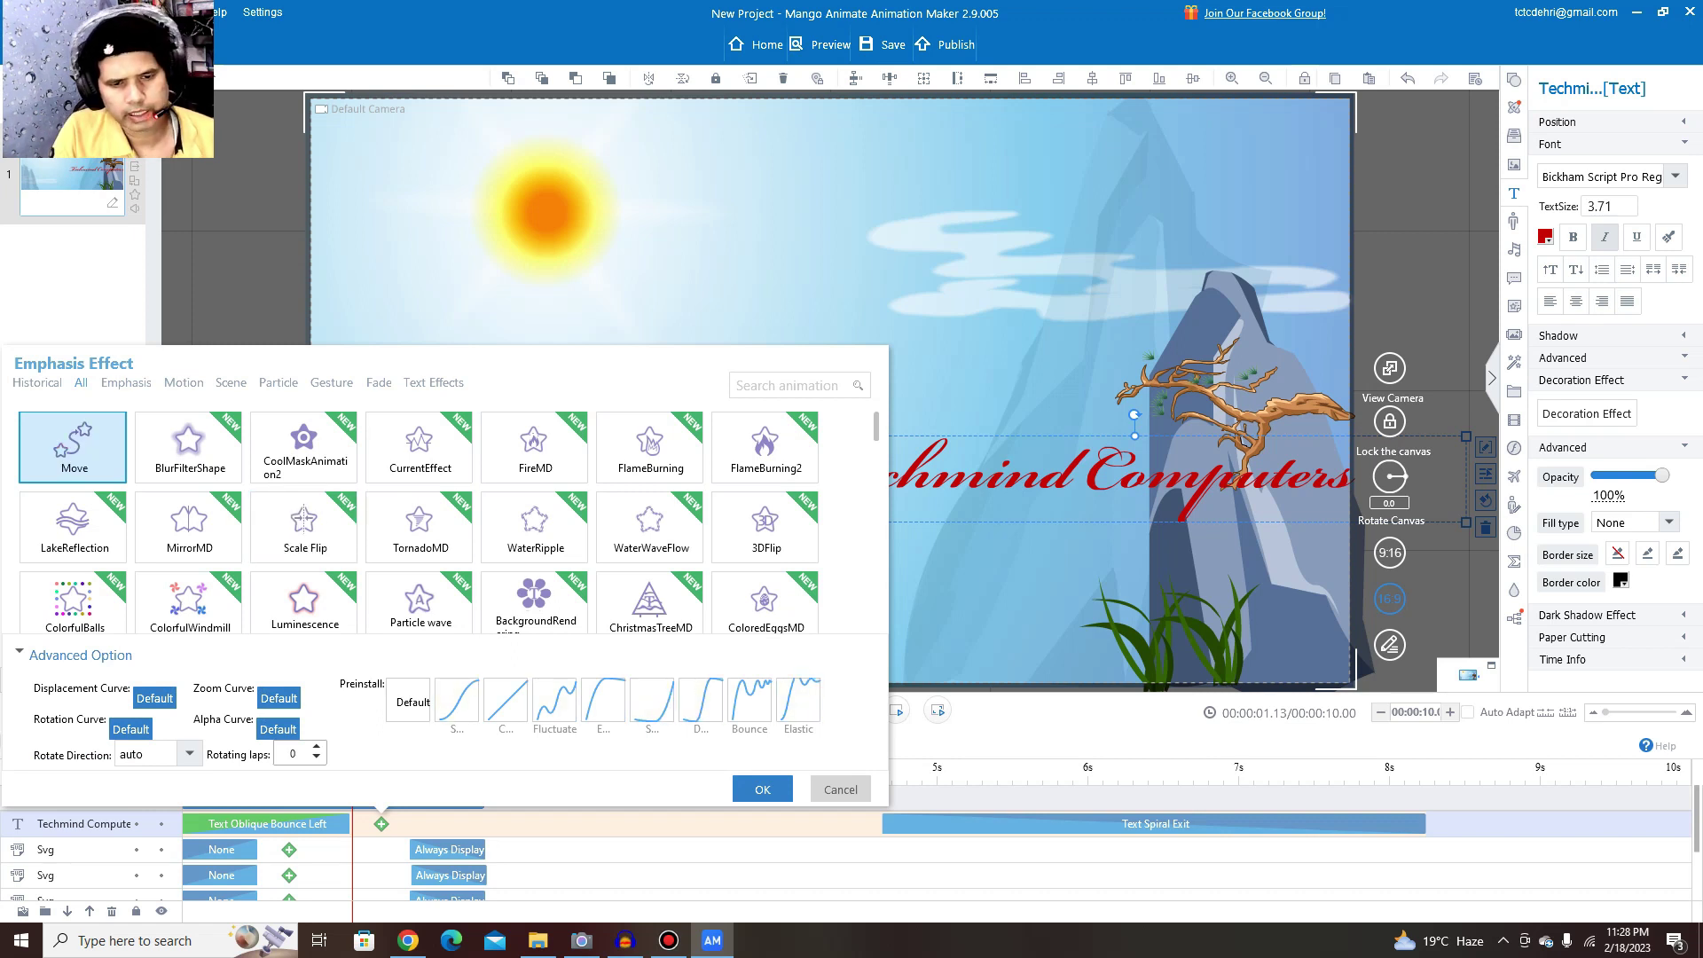
pyautogui.click(505, 700)
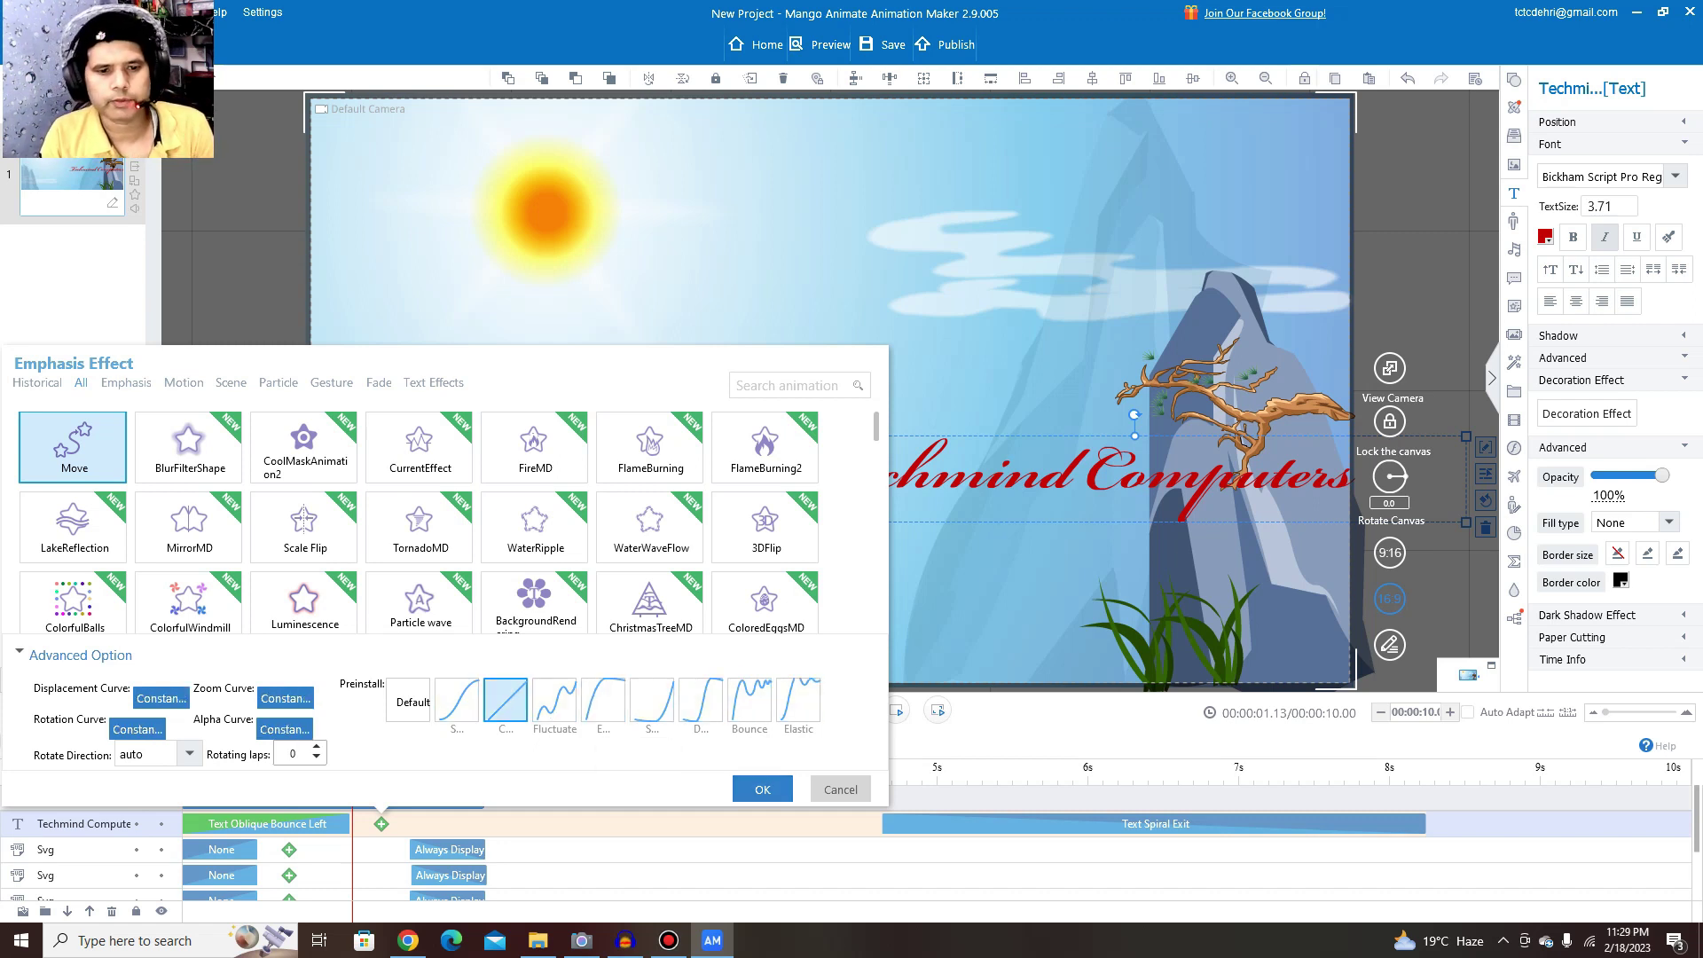
pyautogui.click(761, 788)
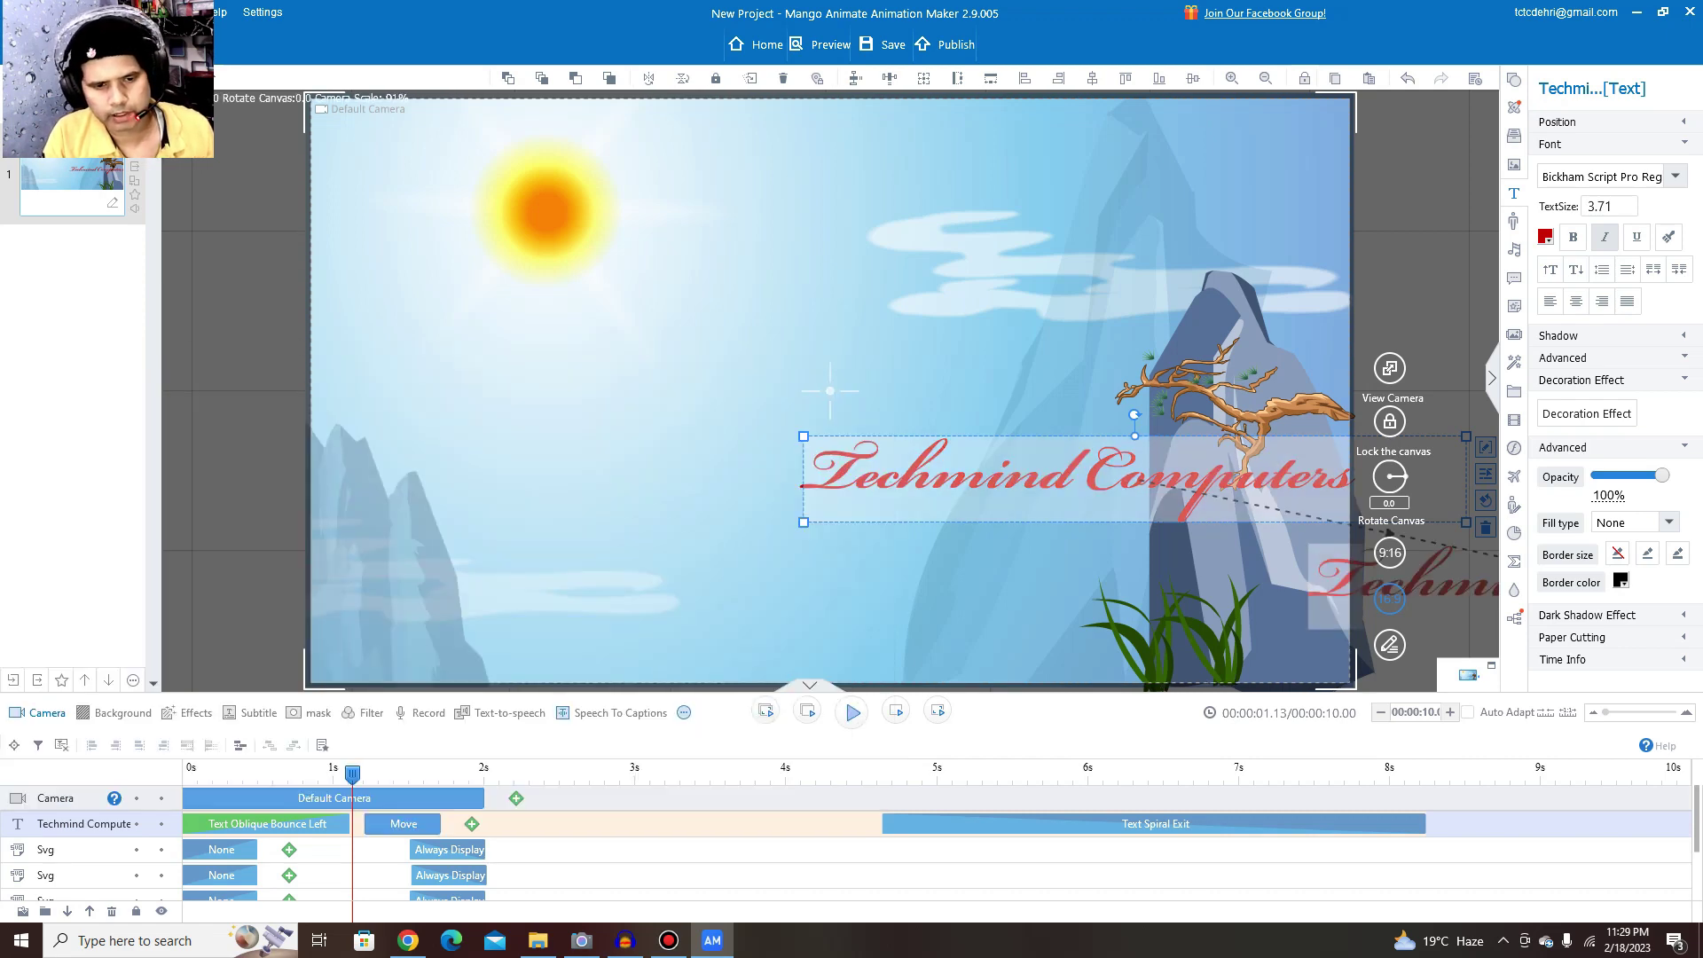
# - Extend the title's Move effect to the start of Text Spiral Exit, place its end position past the scene's left edge, and preview it
pyautogui.moveTo(439, 824); pyautogui.dragTo(881, 824)
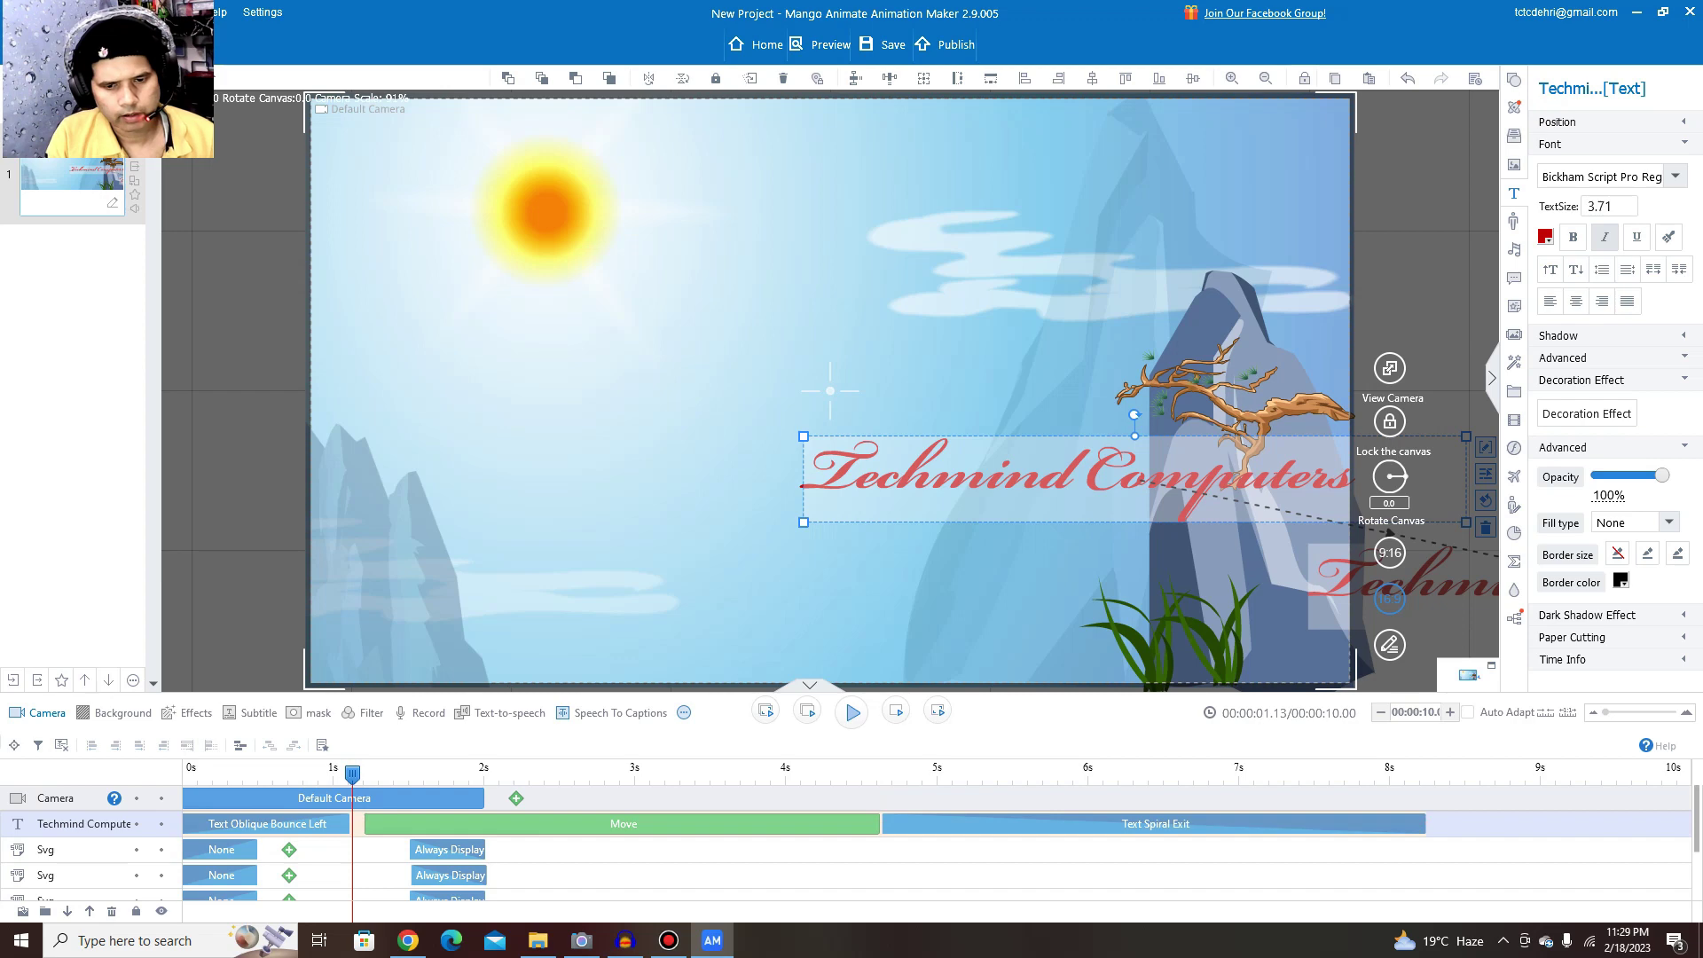
pyautogui.moveTo(1479, 621); pyautogui.dragTo(19, 533)
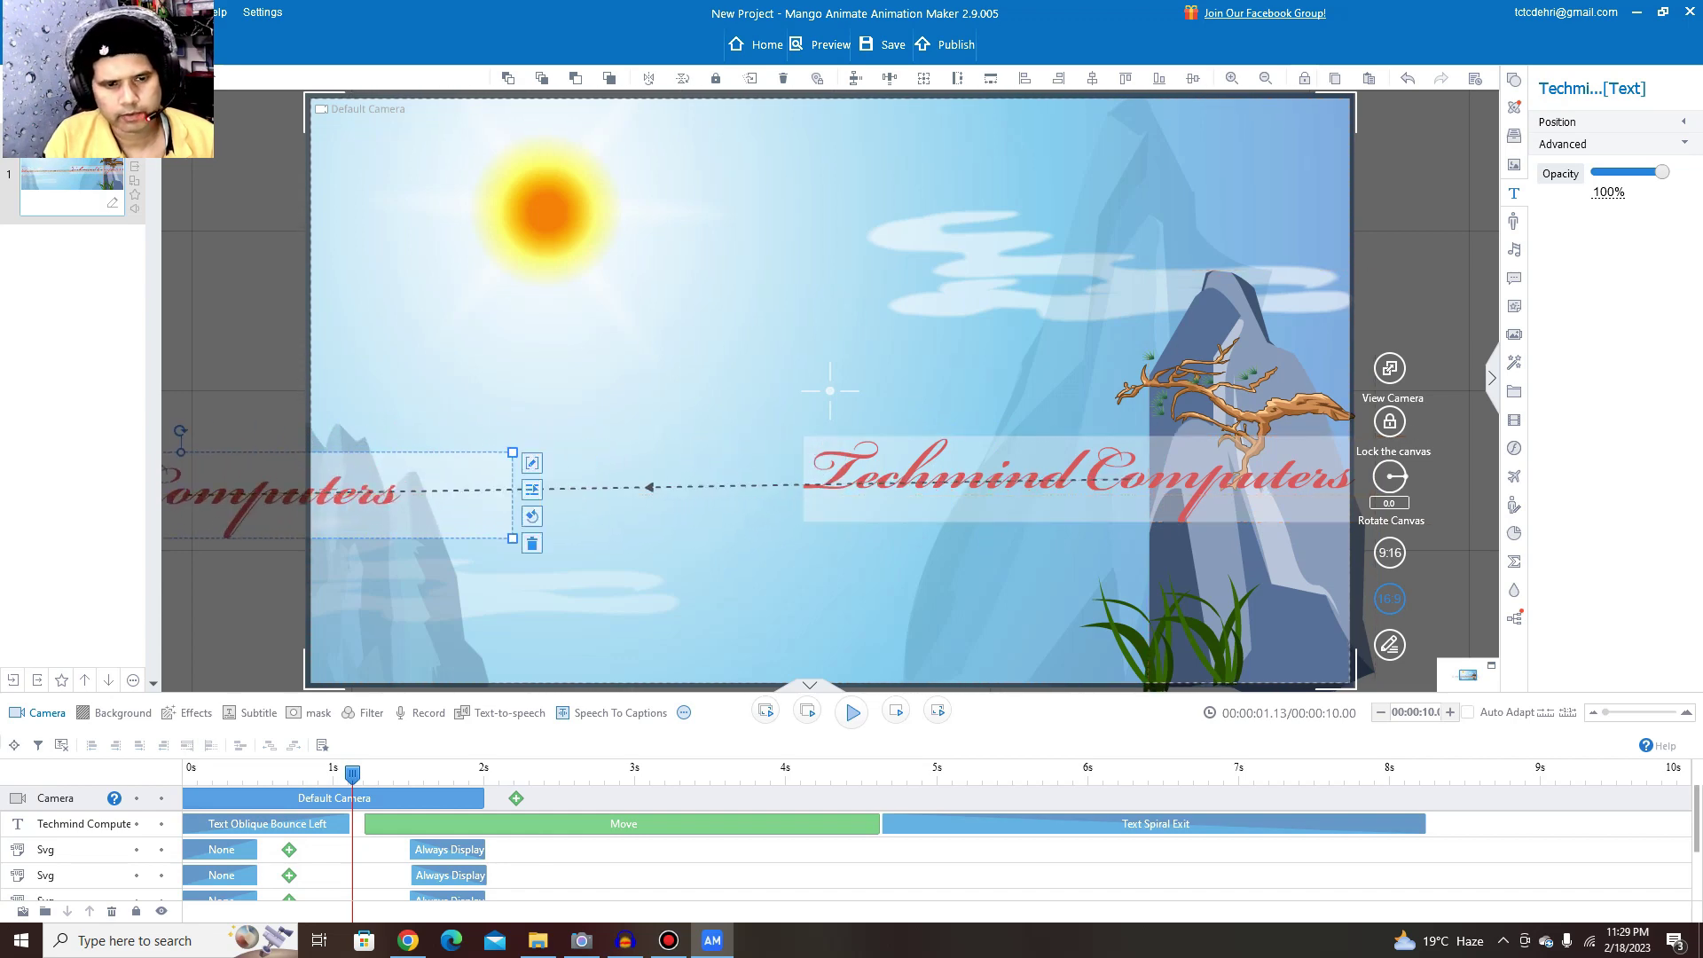
pyautogui.press('space')
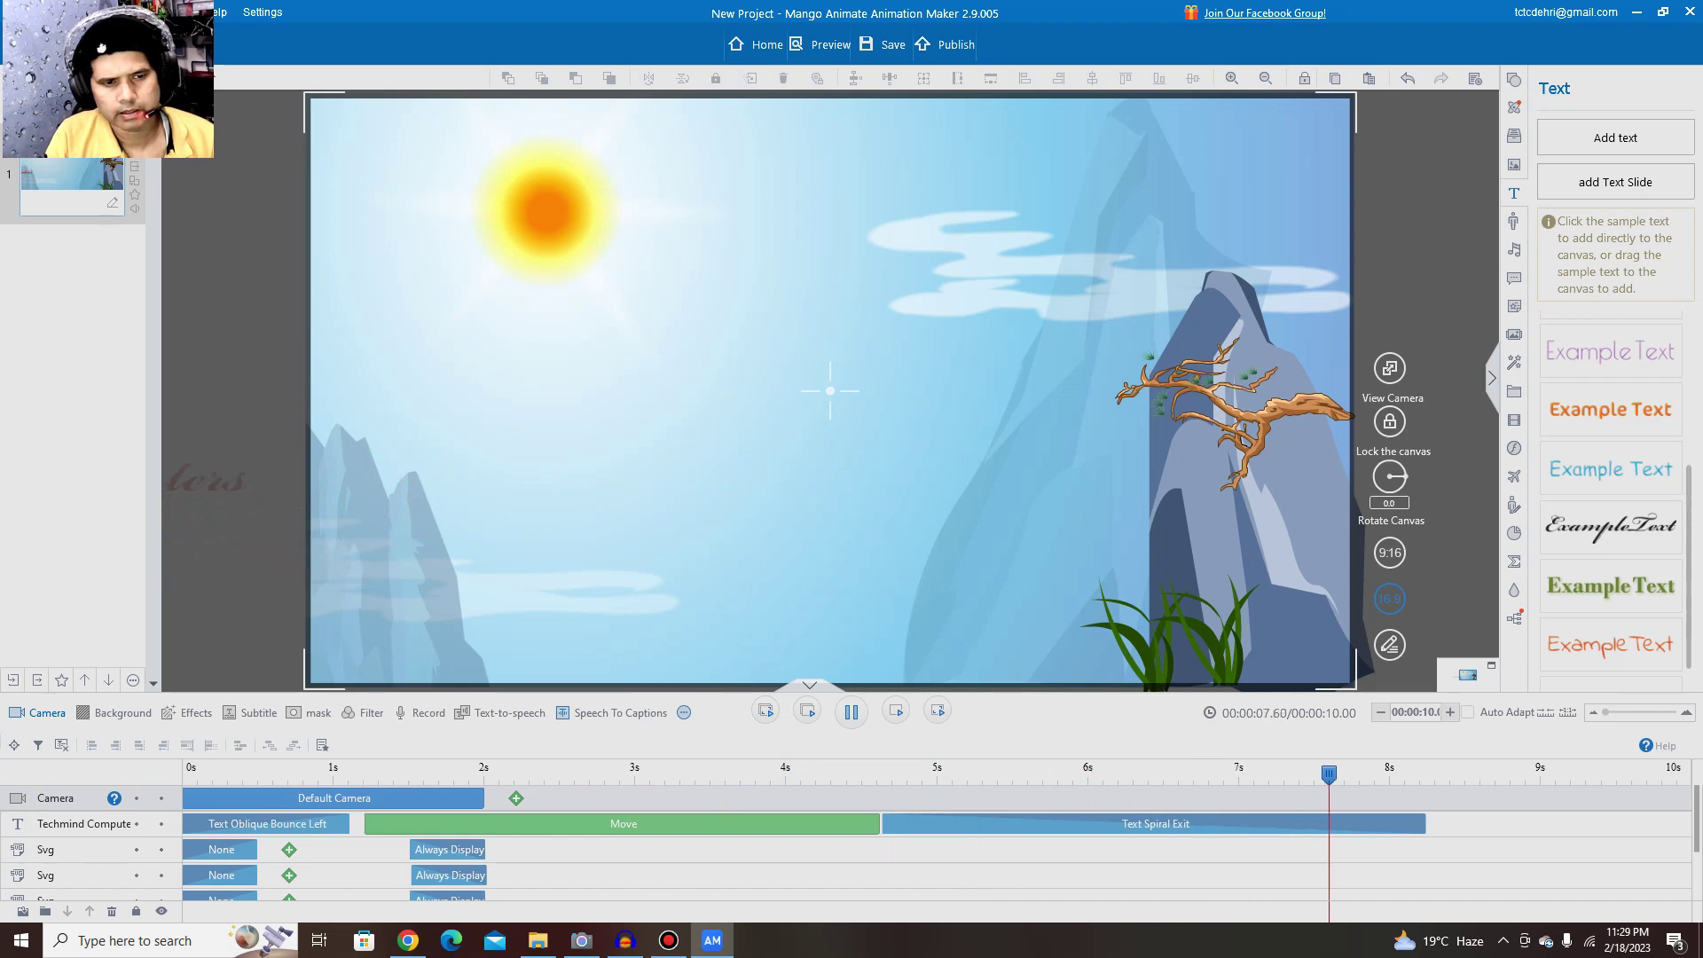
pyautogui.press('space')
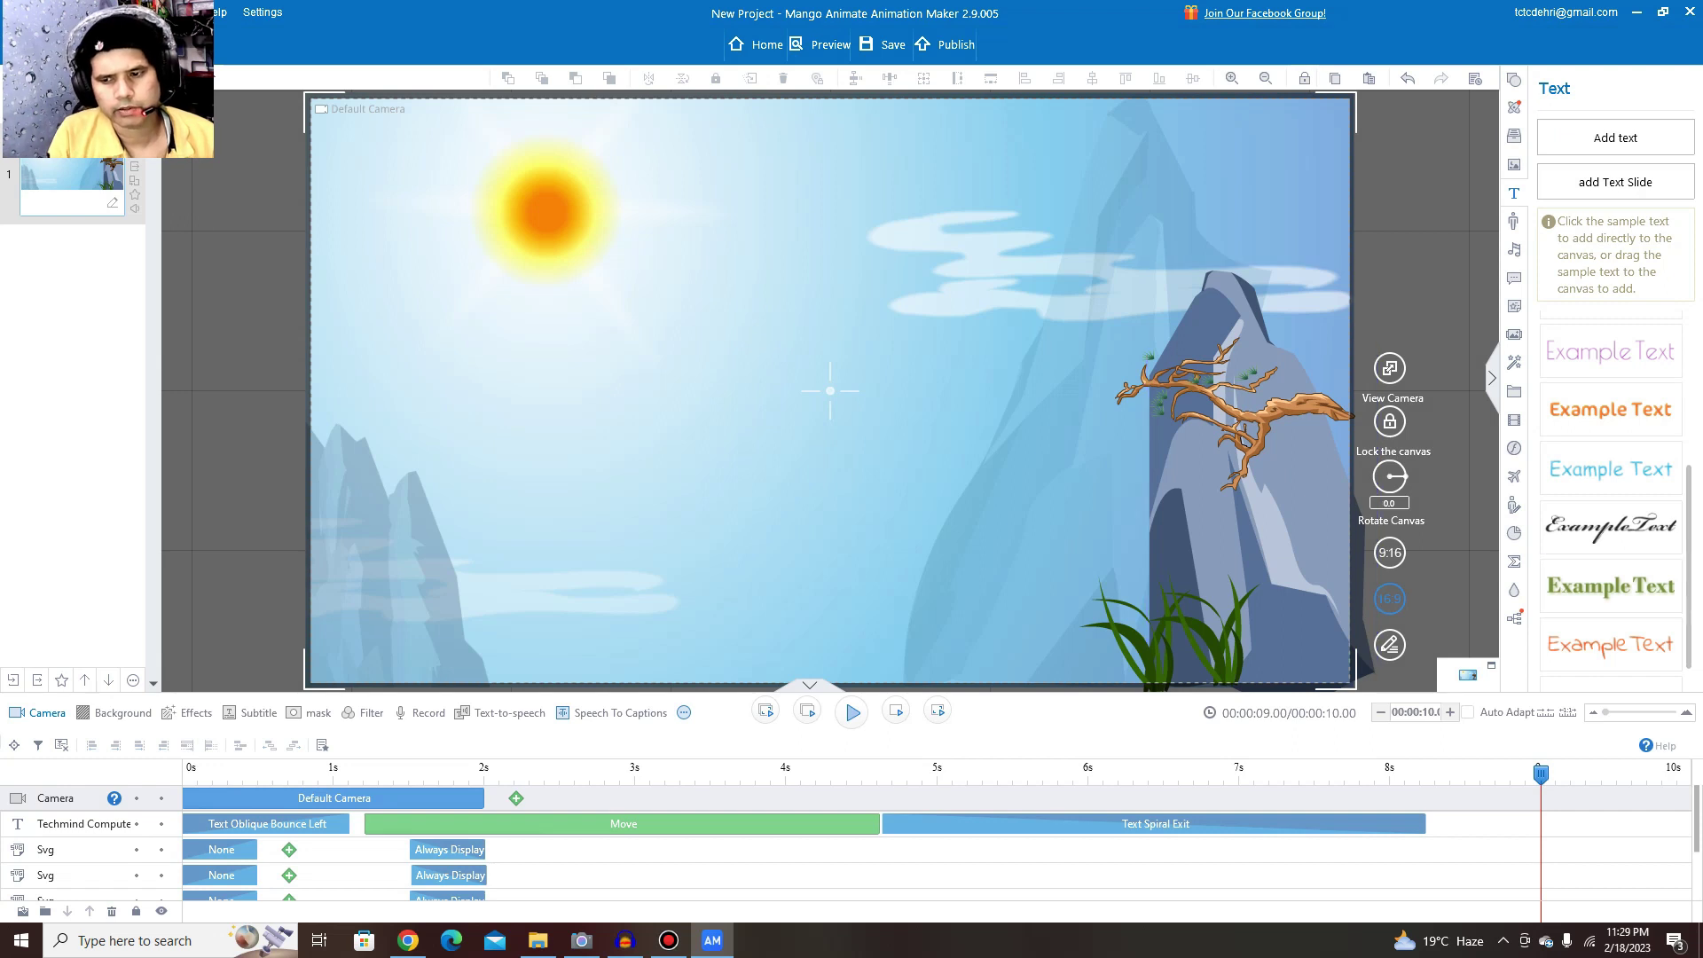
pyautogui.moveTo(1540, 774); pyautogui.dragTo(446, 774)
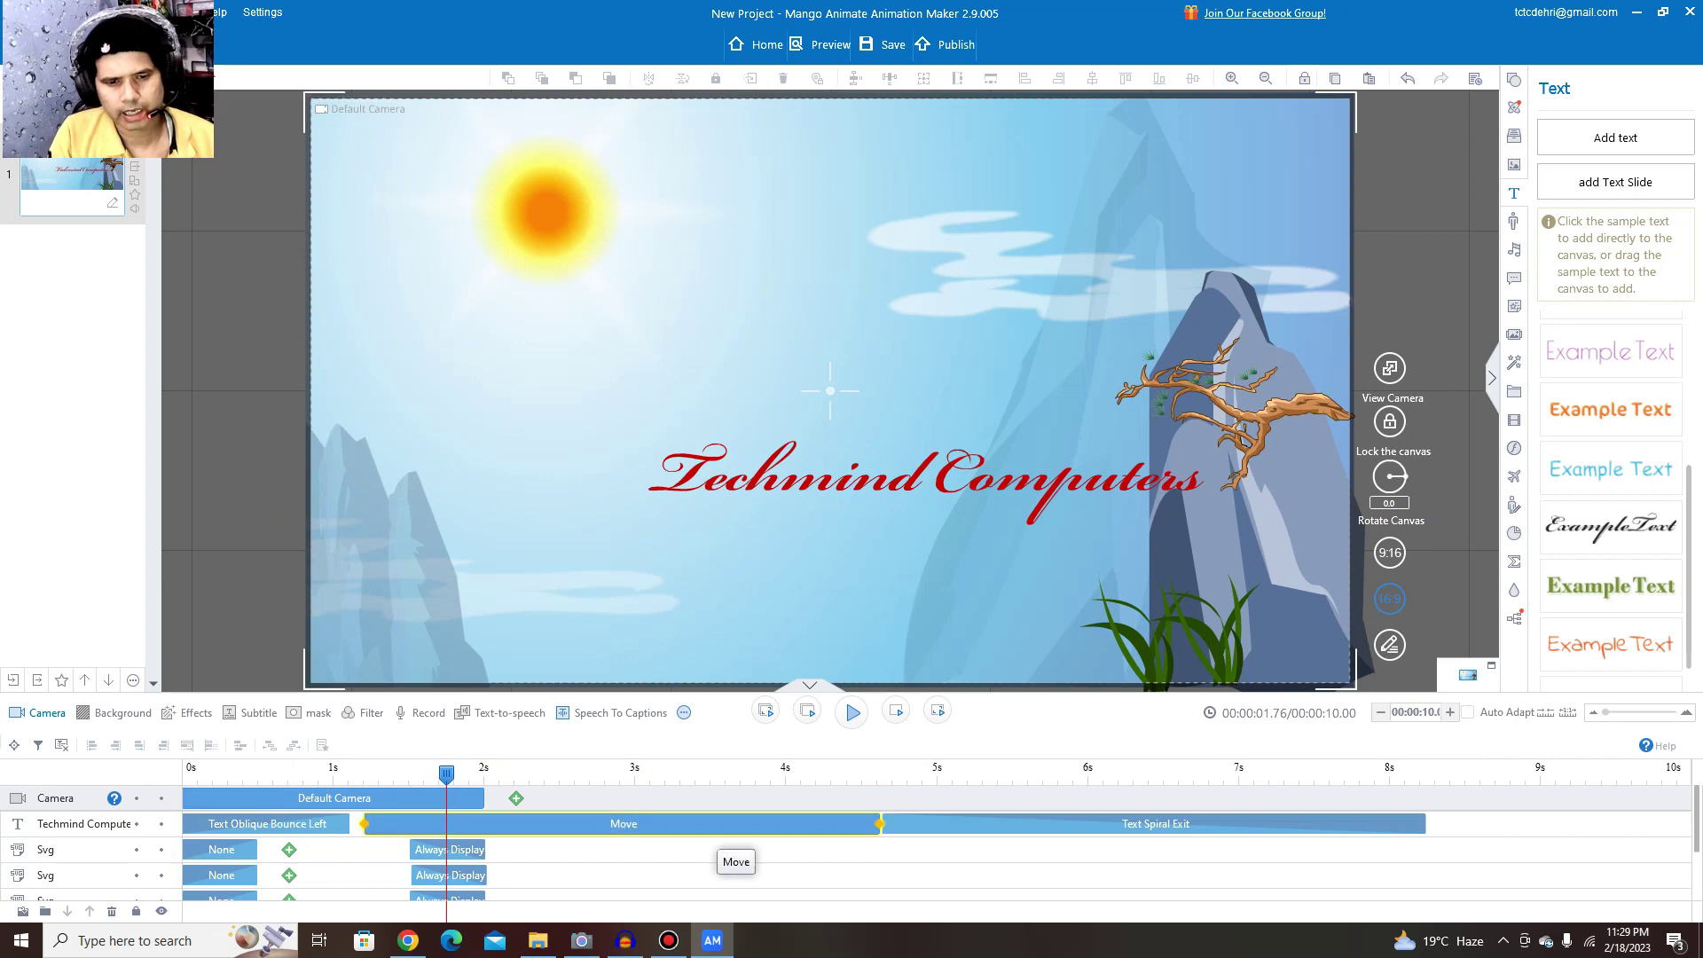
# - Delete the Move effect from the "Techmind Computers" title and play the animation from about 1.8 seconds
pyautogui.rightClick(720, 826)
pyautogui.click(791, 468)
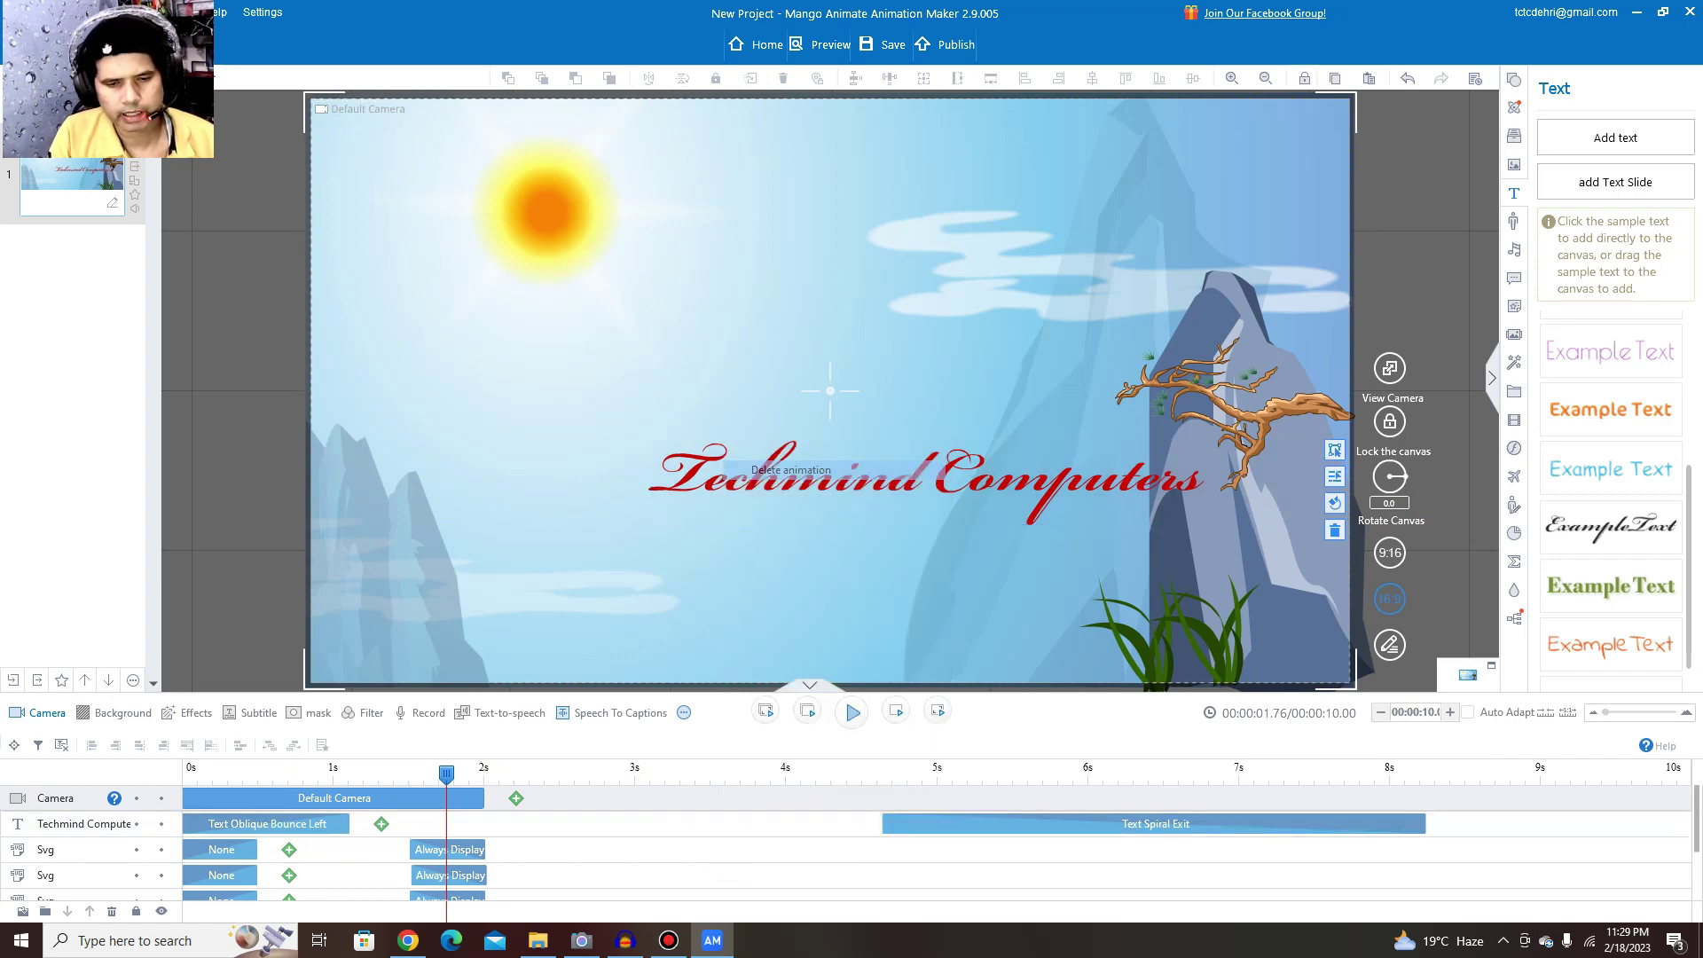
pyautogui.press('space')
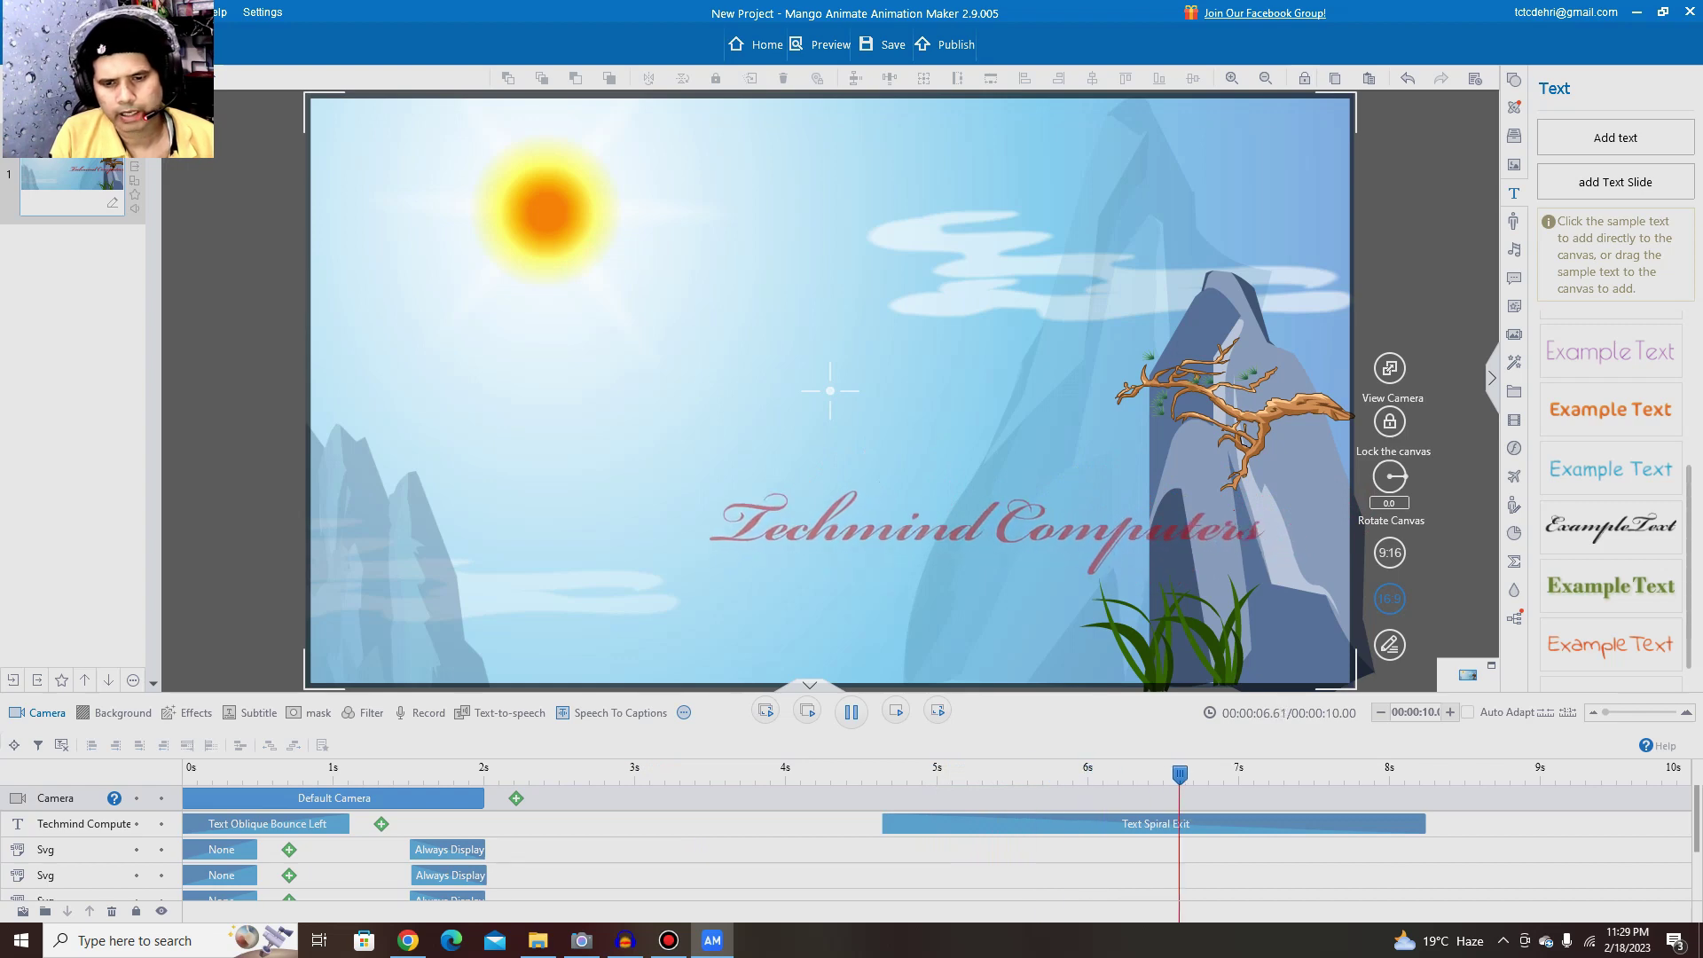
pyautogui.press('space')
# - Shift the title's Text Spiral Exit to start at about 6.4 seconds and end at 10 seconds, and set the playhead just before it
pyautogui.moveTo(1153, 823); pyautogui.dragTo(1198, 773)
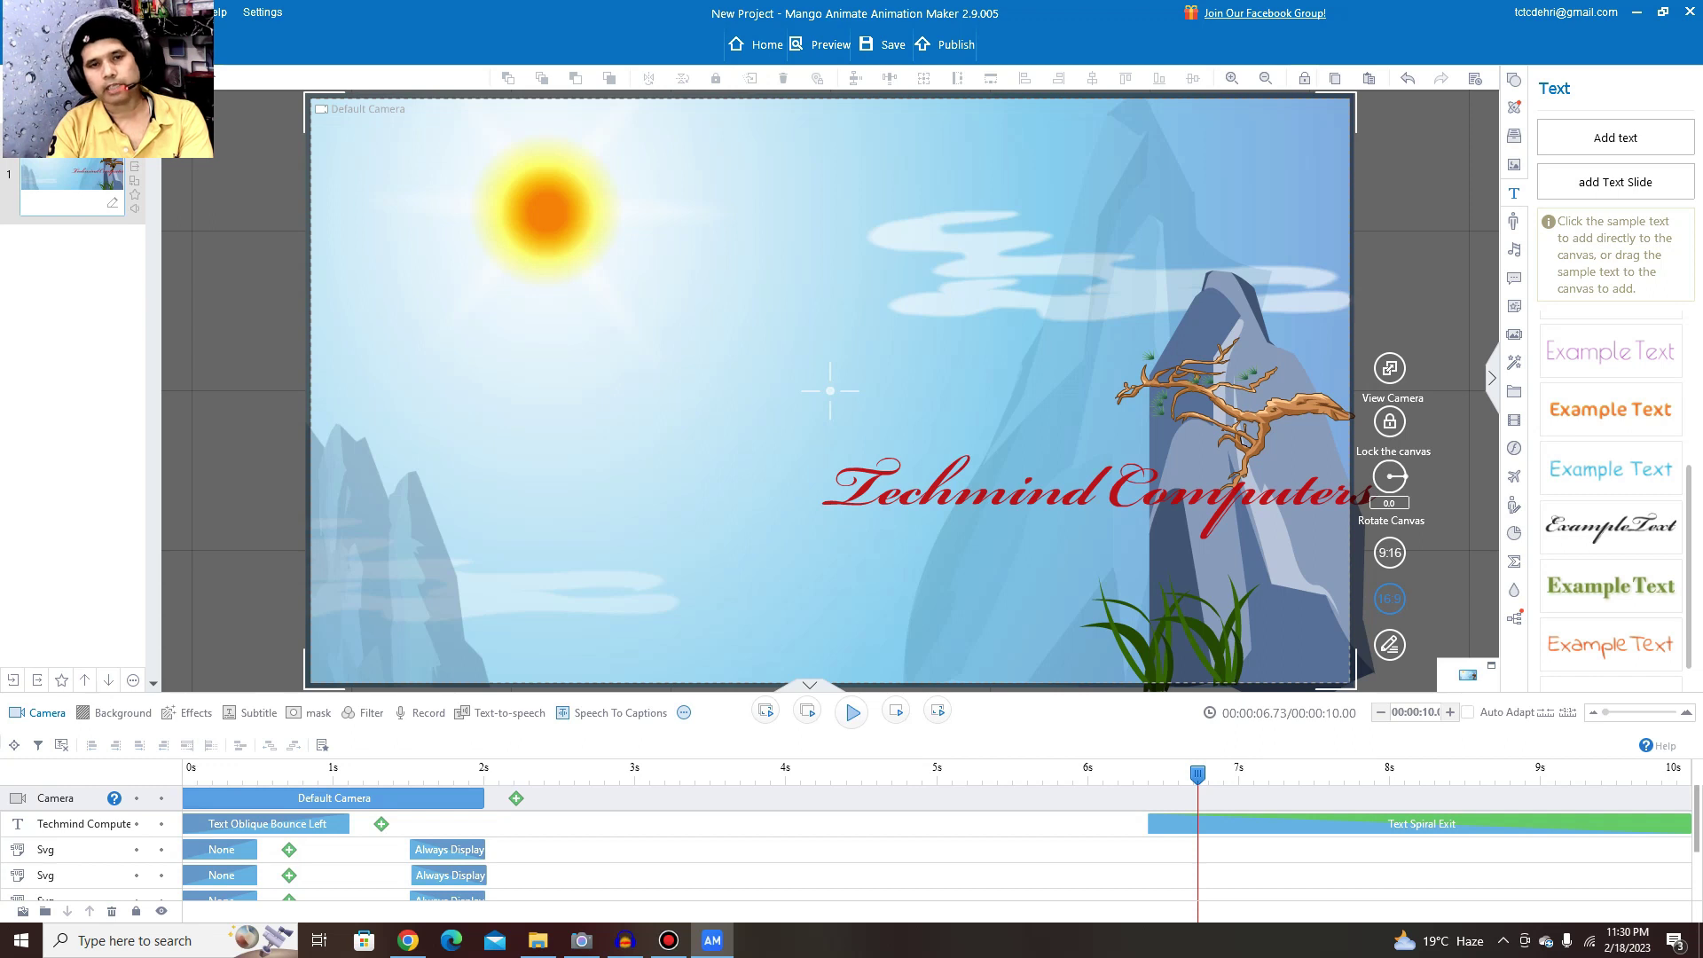
pyautogui.moveTo(1197, 773); pyautogui.dragTo(1174, 773)
pyautogui.moveTo(1161, 773); pyautogui.dragTo(1149, 773)
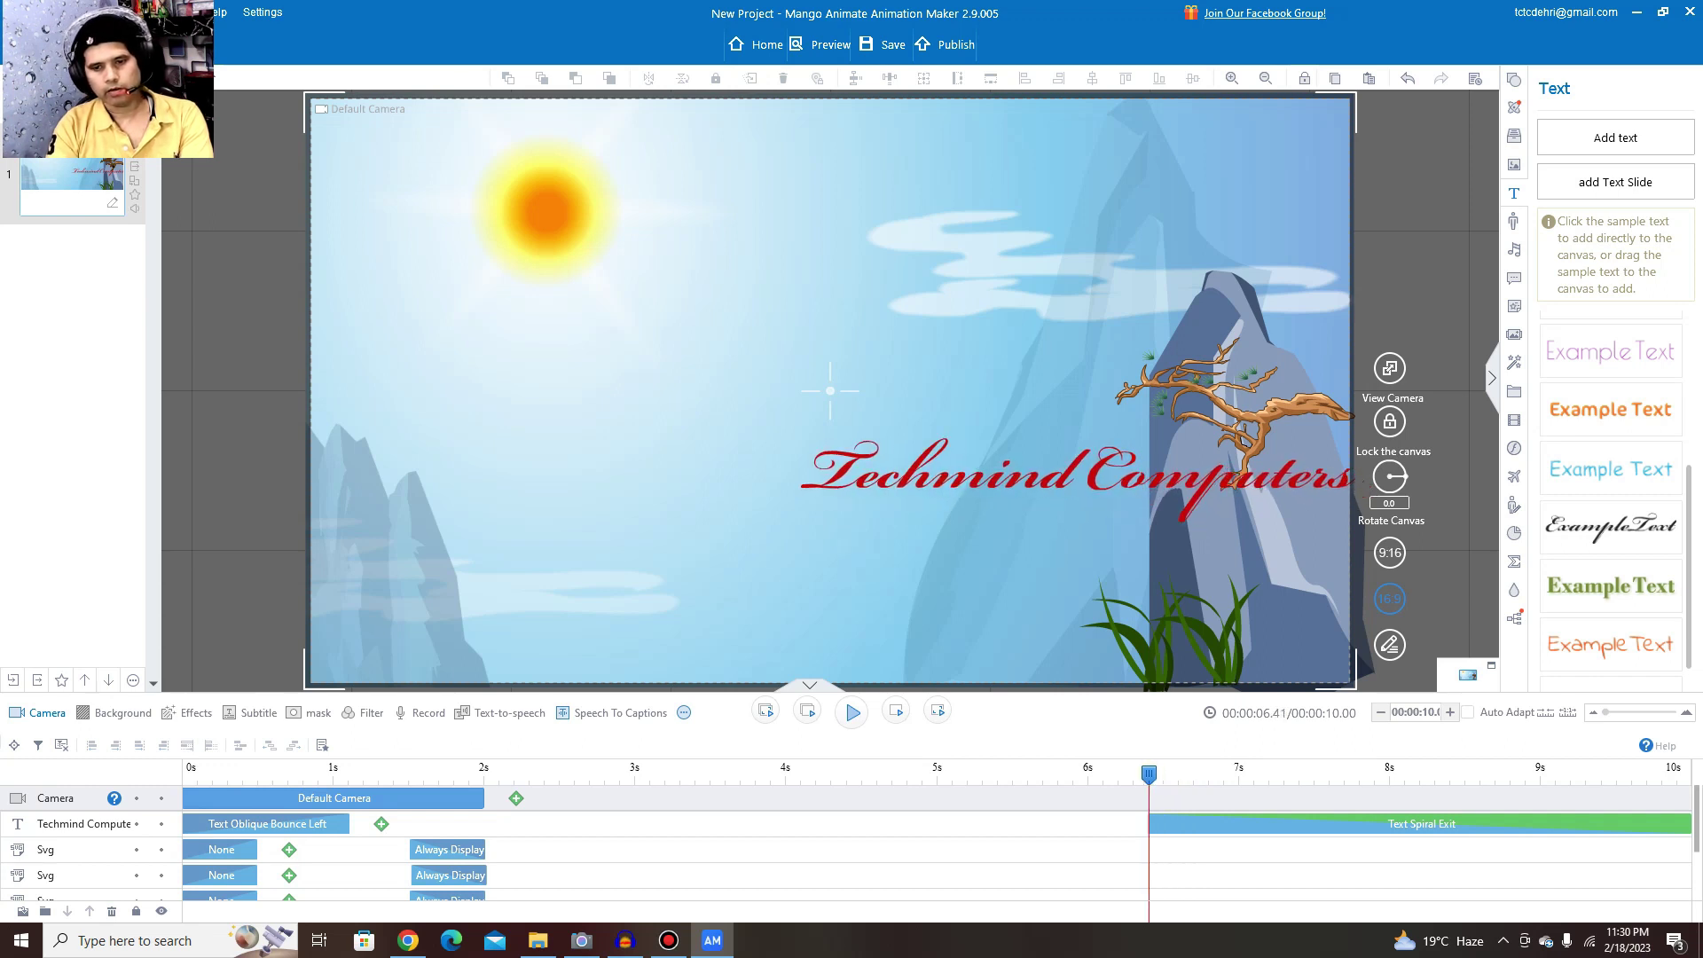
pyautogui.press('Left')
pyautogui.press('Left')
pyautogui.press('Left')
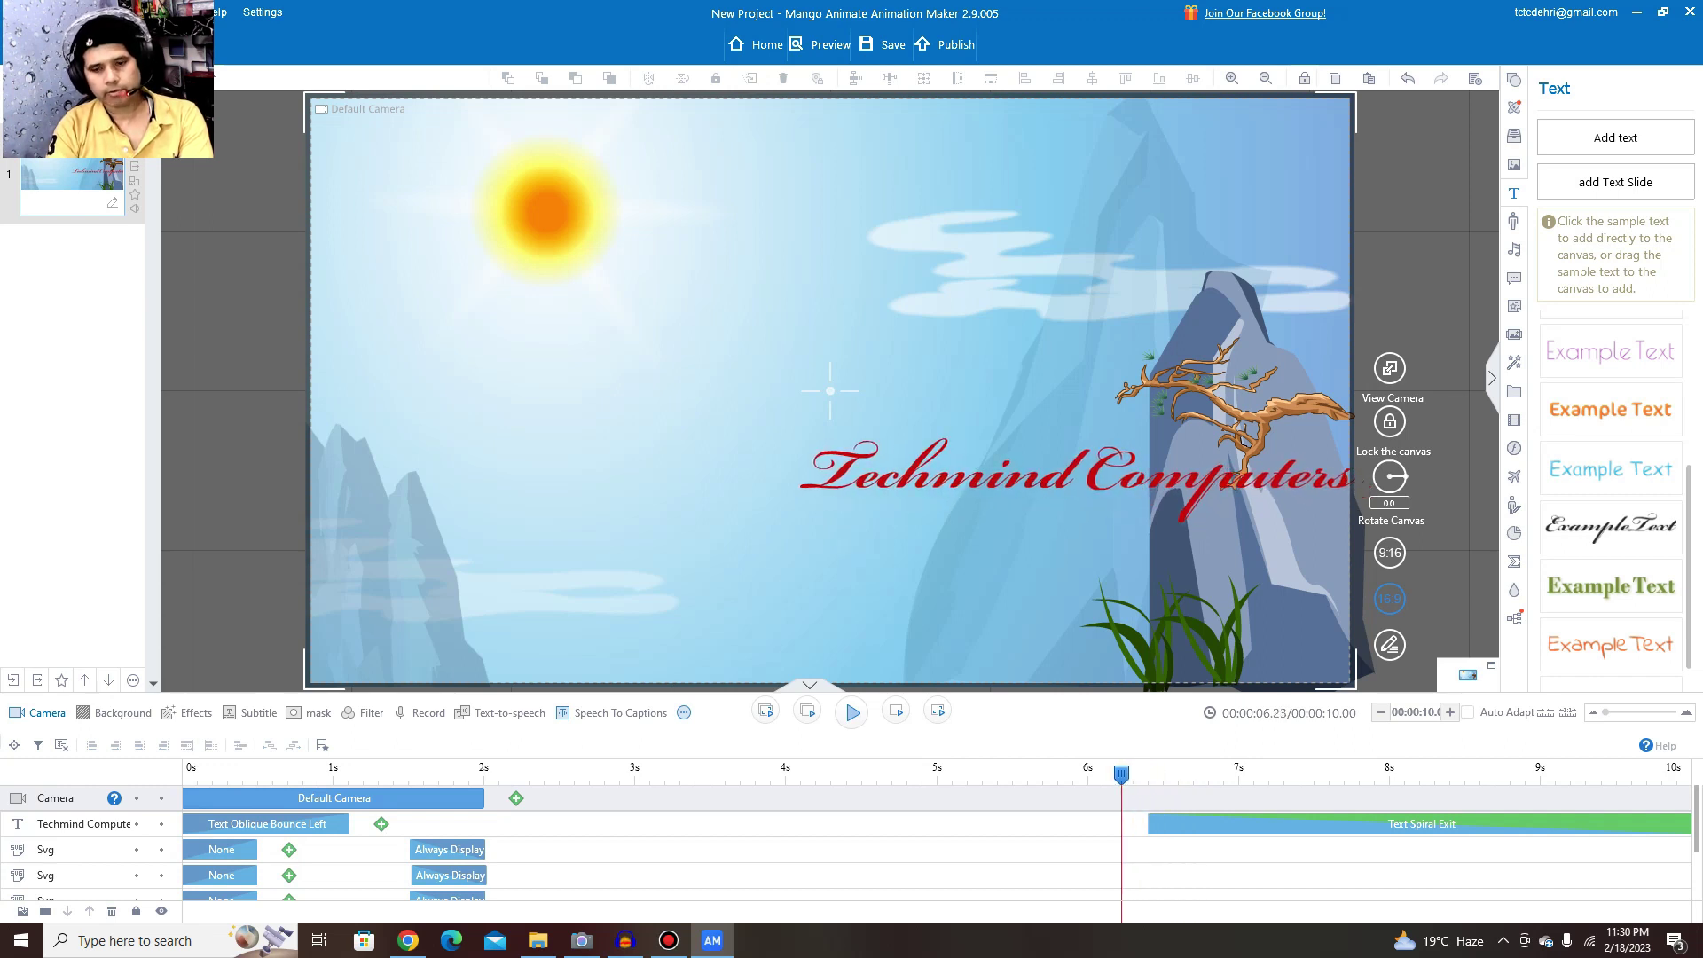